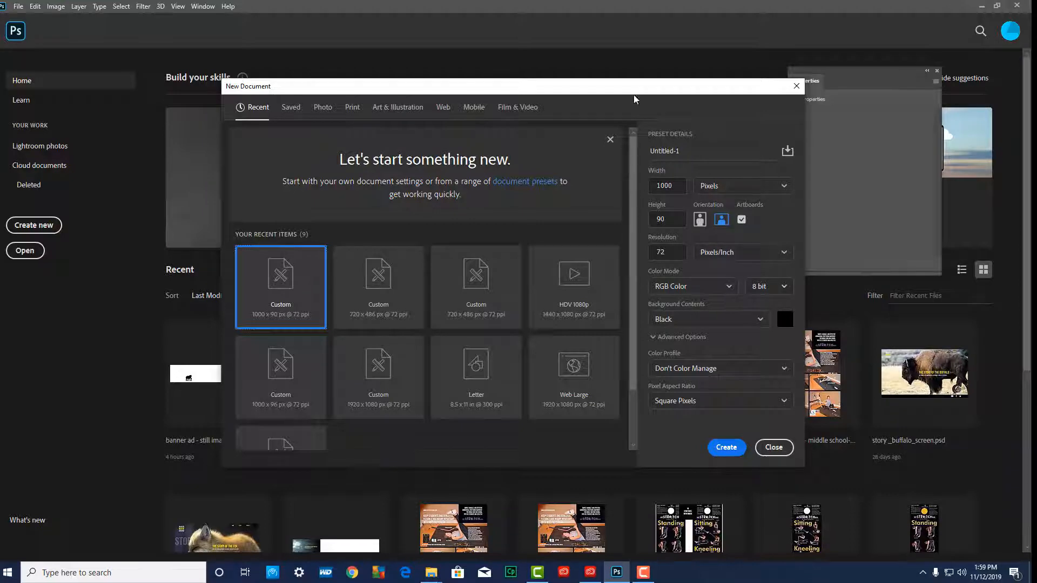
# Create a 1000 × 90 px document at 72 ppi with a black background and artboards off, and move the Properties panel clear of the layers.
pyautogui.click(679, 185)
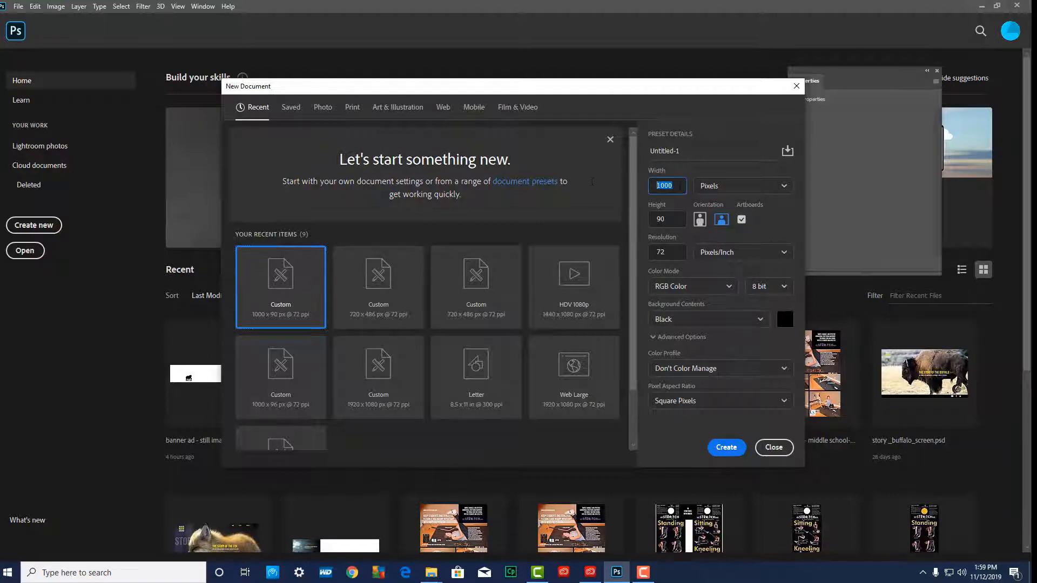
pyautogui.write('10')
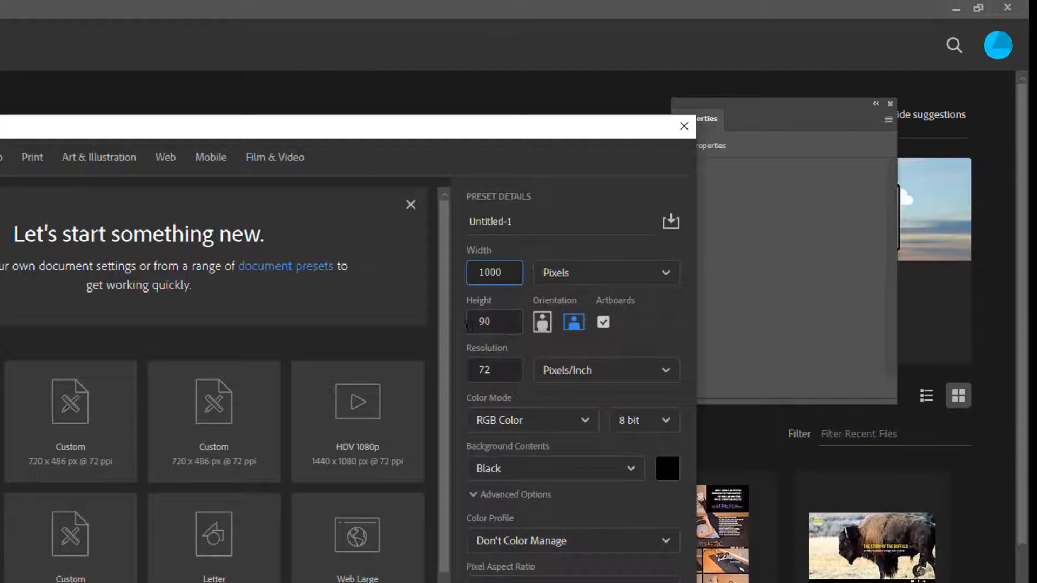
pyautogui.click(517, 325)
pyautogui.click(602, 322)
pyautogui.click(738, 452)
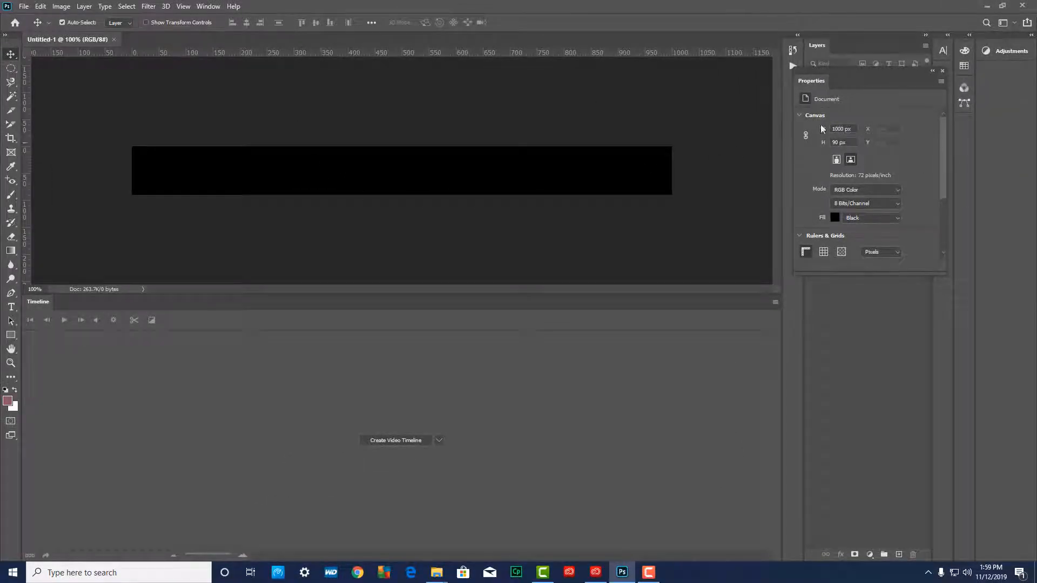
pyautogui.moveTo(847, 71); pyautogui.dragTo(846, 221)
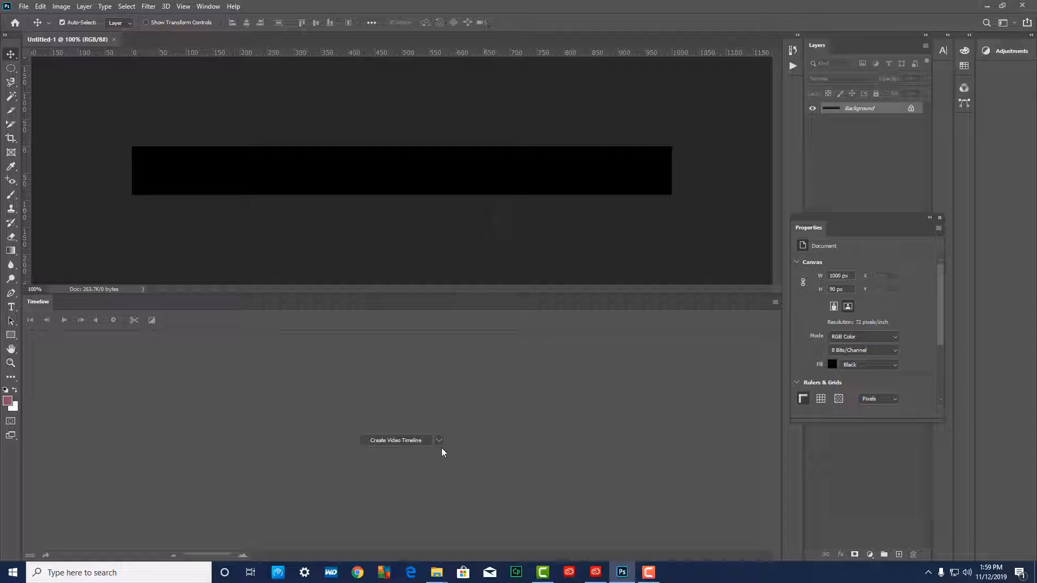
# Hide the Timeline panel and show it again.
pyautogui.click(208, 6)
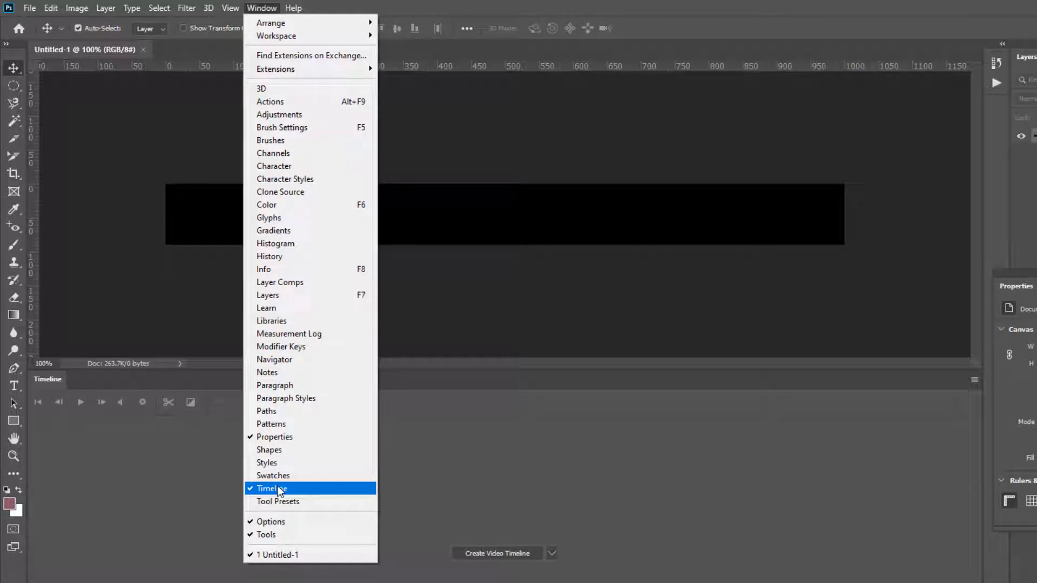
pyautogui.click(279, 489)
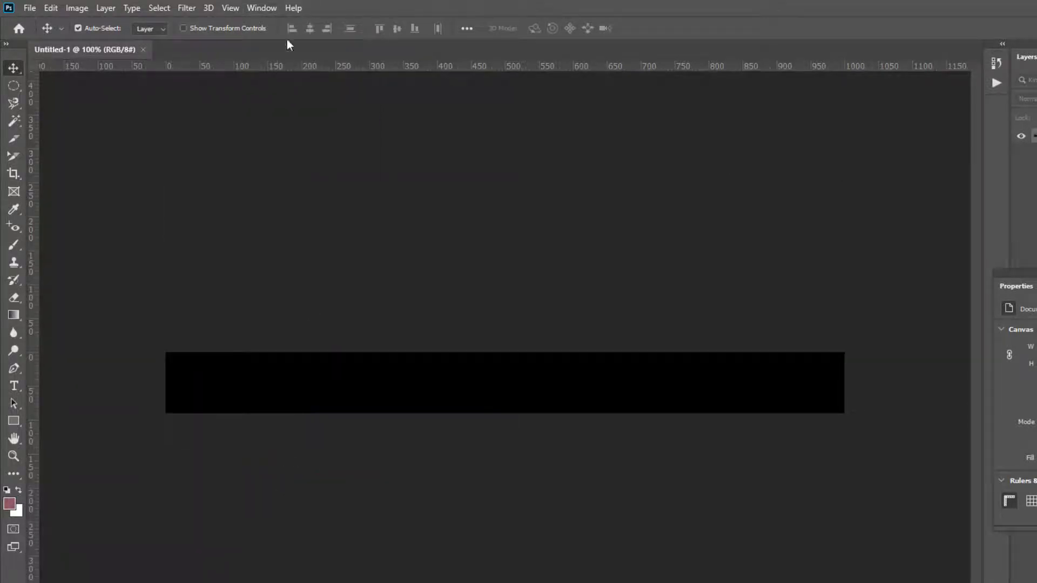
pyautogui.click(265, 8)
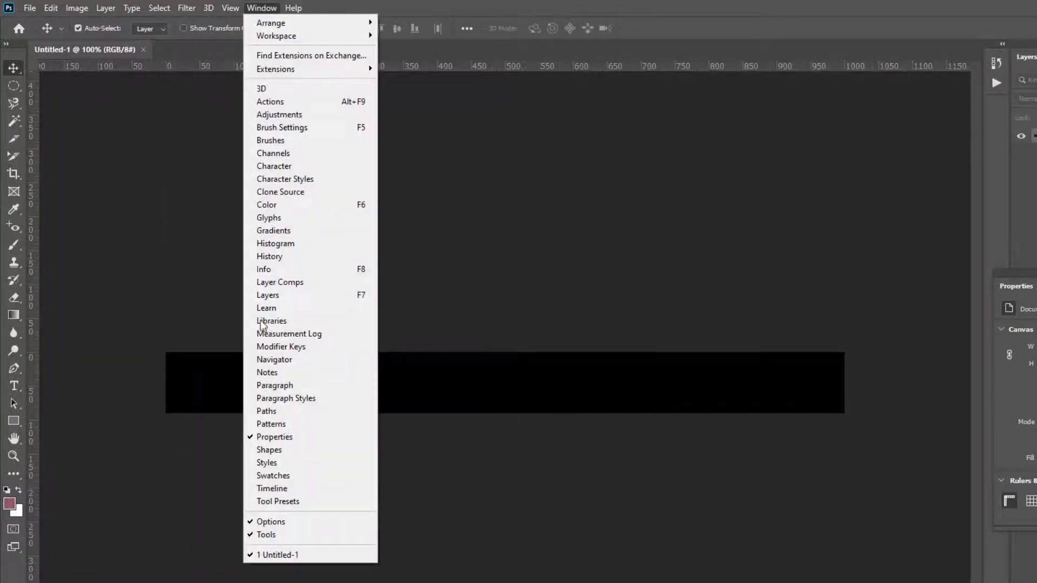
pyautogui.click(266, 489)
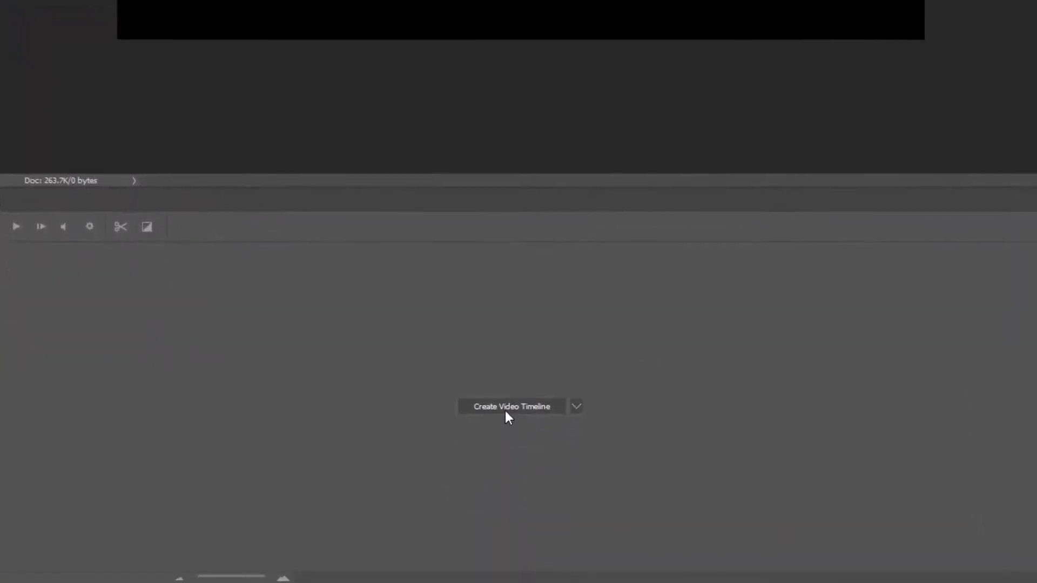
# Create a video timeline for the document and set the playhead to about 3 seconds.
pyautogui.click(505, 412)
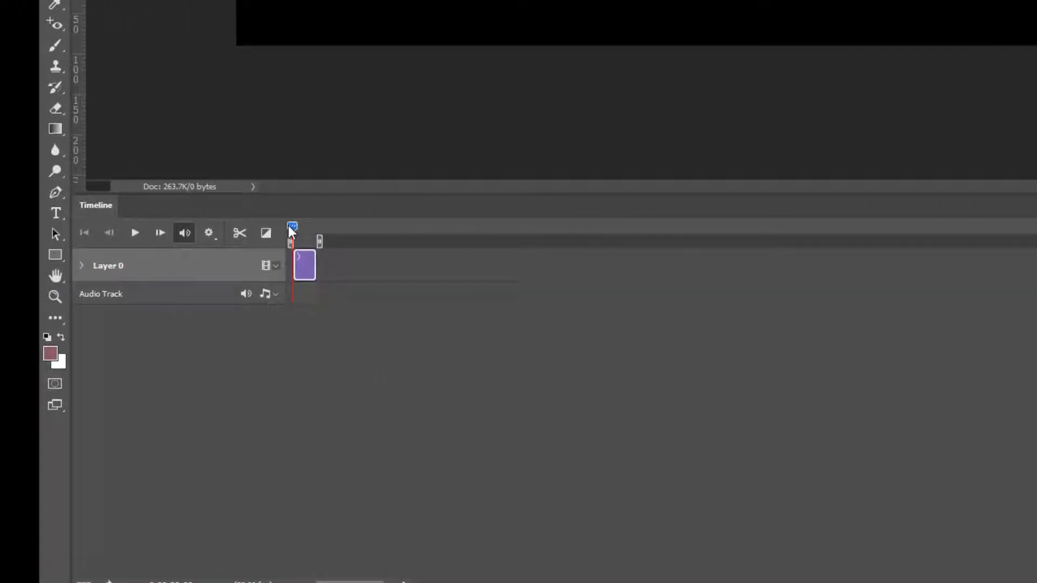
pyautogui.moveTo(291, 228)
pyautogui.mouseDown()
pyautogui.moveTo(319, 229)
pyautogui.moveTo(294, 226)
pyautogui.moveTo(309, 228)
pyautogui.mouseUp()
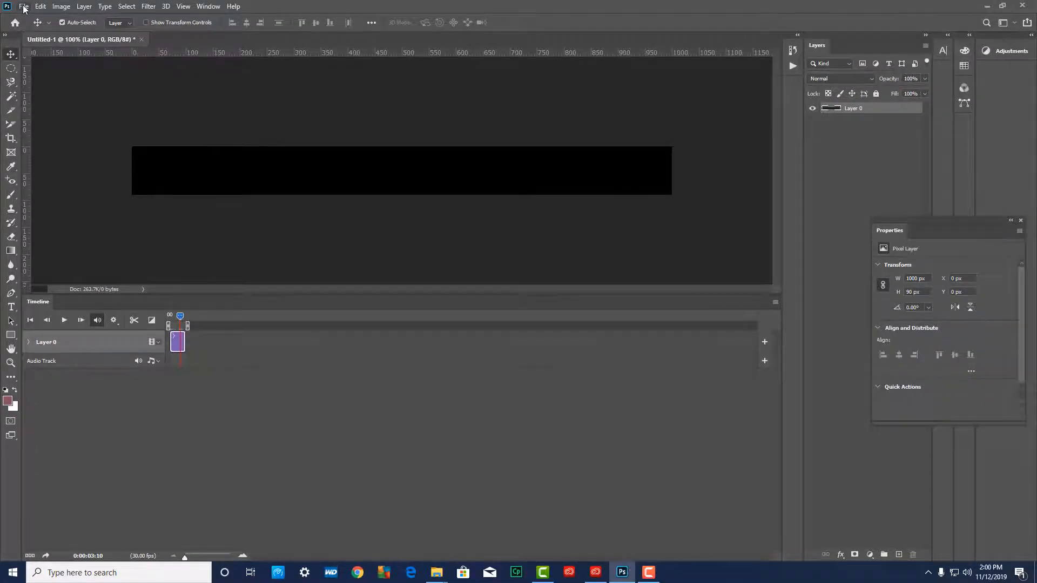
# Place the giraffe_preview video as an embedded object and position it left of the banner's centre.
pyautogui.click(24, 7)
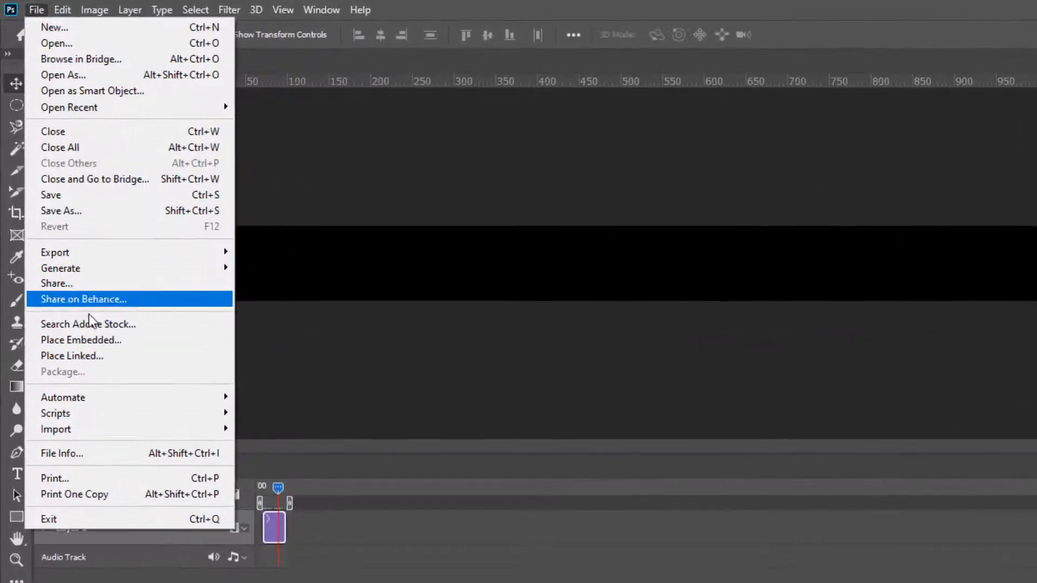
pyautogui.click(89, 338)
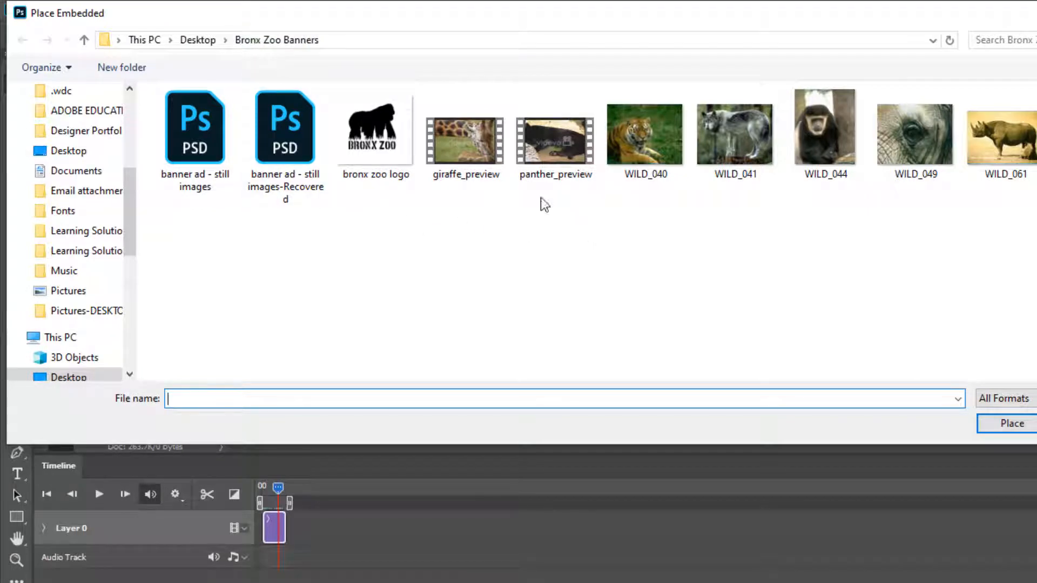
pyautogui.click(475, 153)
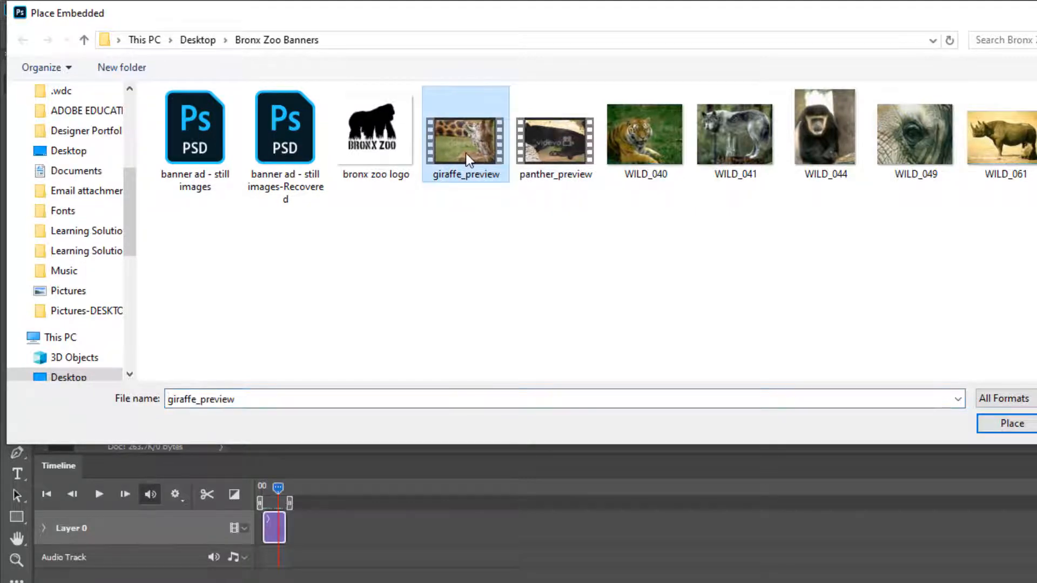
pyautogui.click(1012, 425)
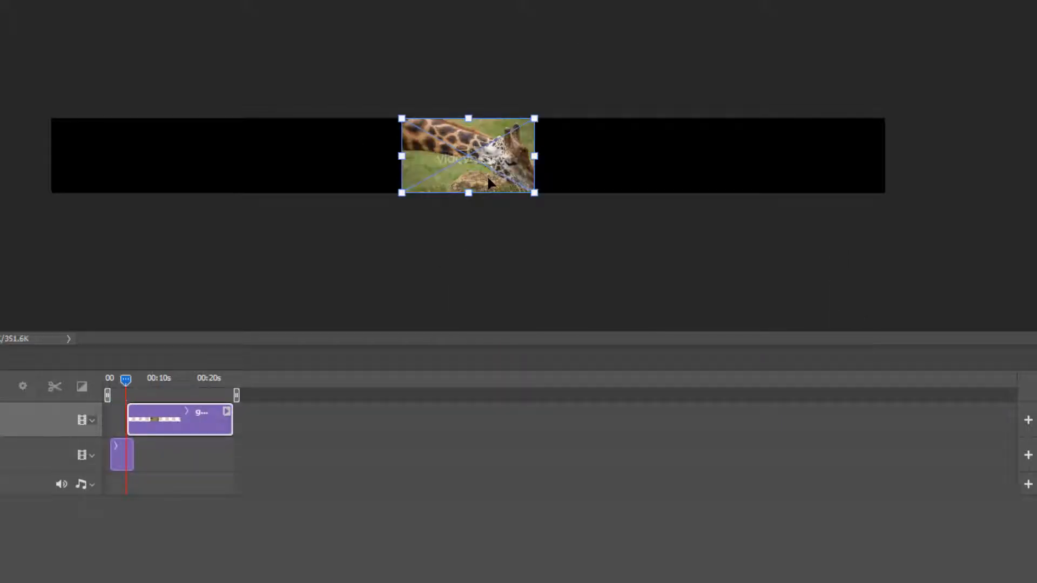
pyautogui.moveTo(491, 181); pyautogui.dragTo(368, 176)
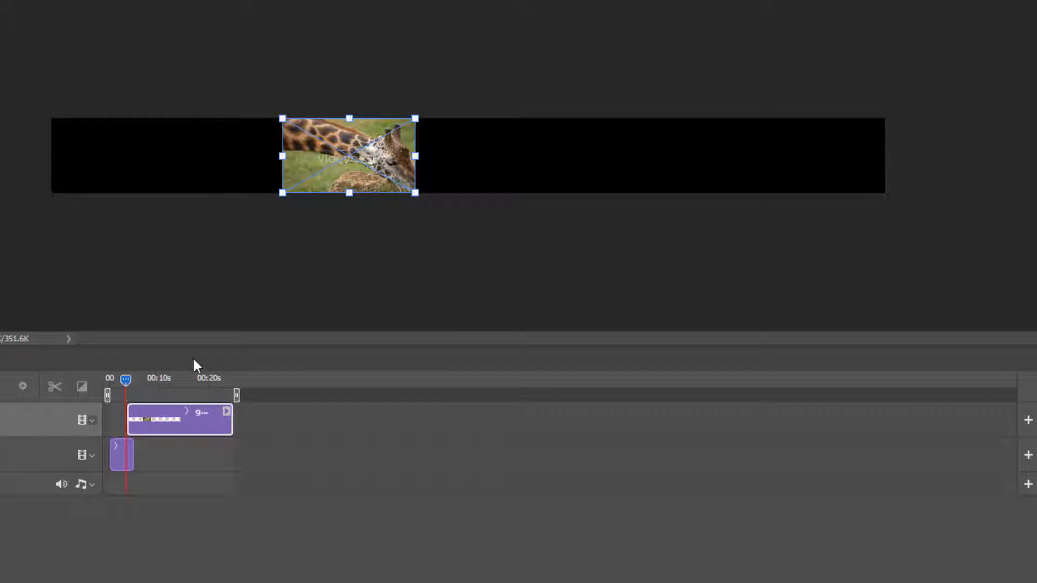
pyautogui.doubleClick(389, 167)
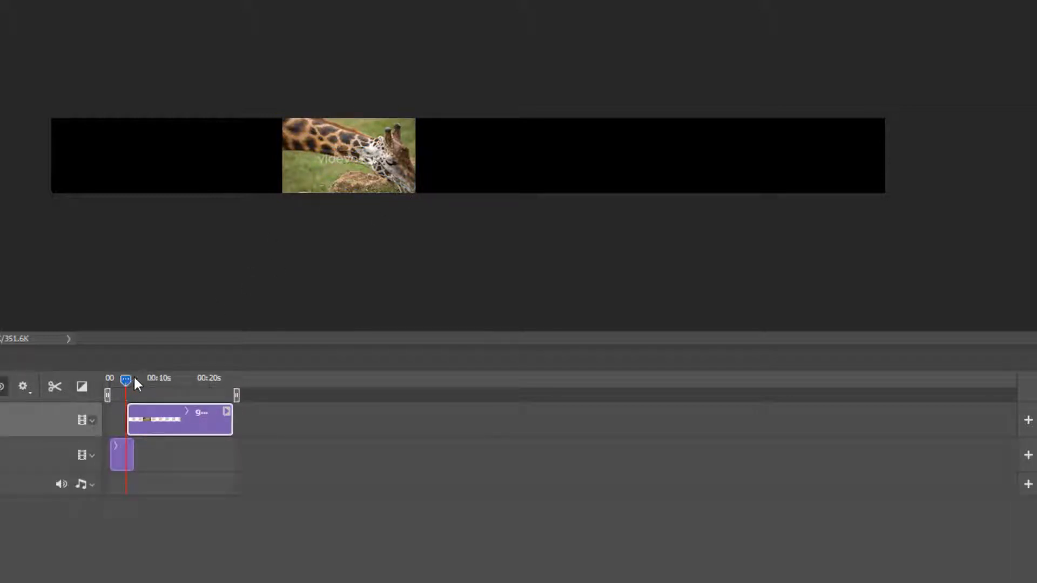
# Extend the black background clip on the timeline to the end of the giraffe clip and scrub through the result.
pyautogui.moveTo(134, 374); pyautogui.dragTo(158, 379)
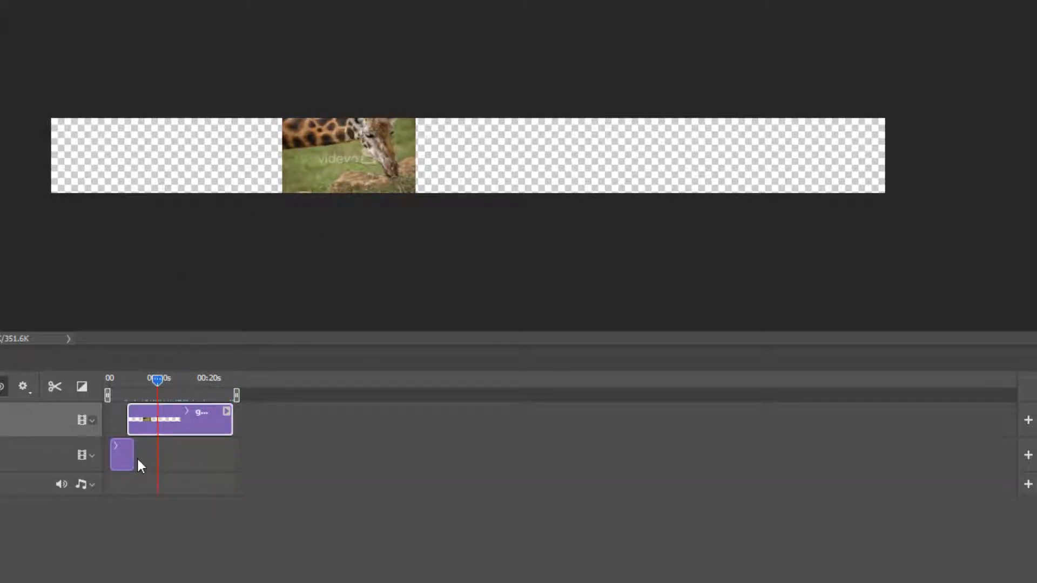
pyautogui.moveTo(134, 457); pyautogui.dragTo(232, 462)
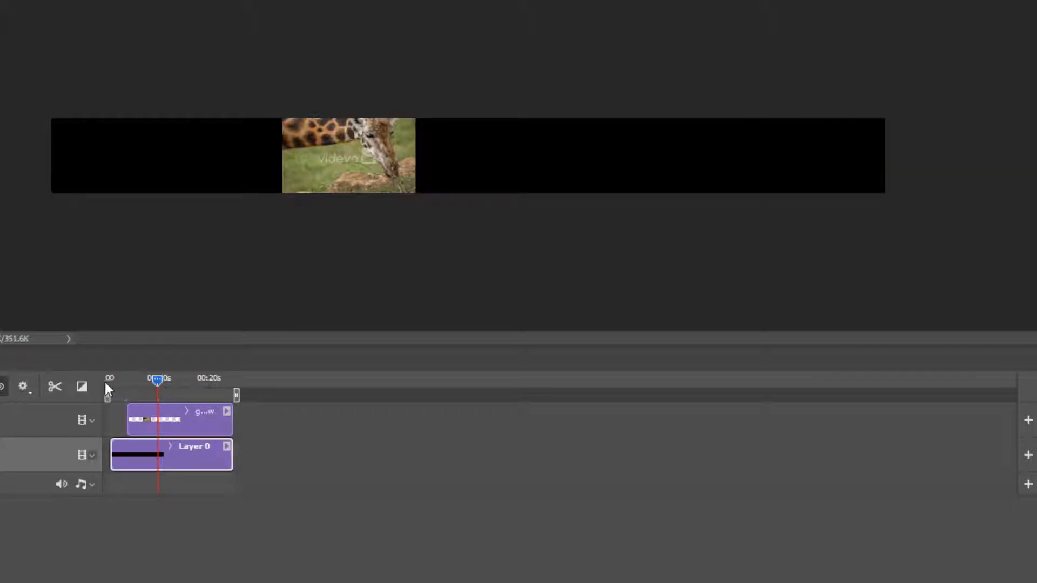
pyautogui.moveTo(106, 385); pyautogui.dragTo(241, 379)
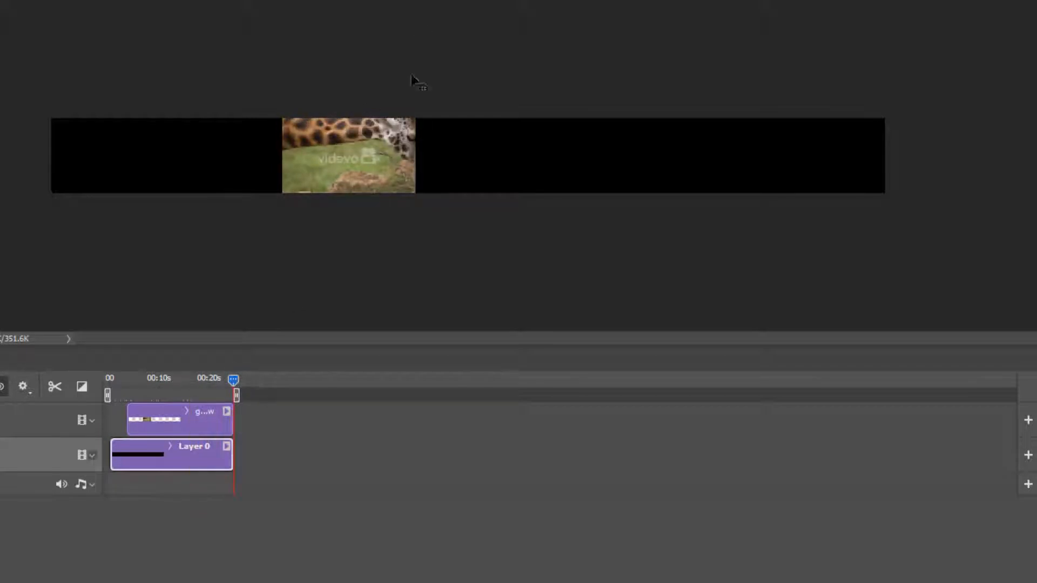
# Scale the giraffe video to about 82% and centre it at X 500 px, Y about 156 px so it covers the full banner.
pyautogui.moveTo(356, 174); pyautogui.dragTo(252, 178)
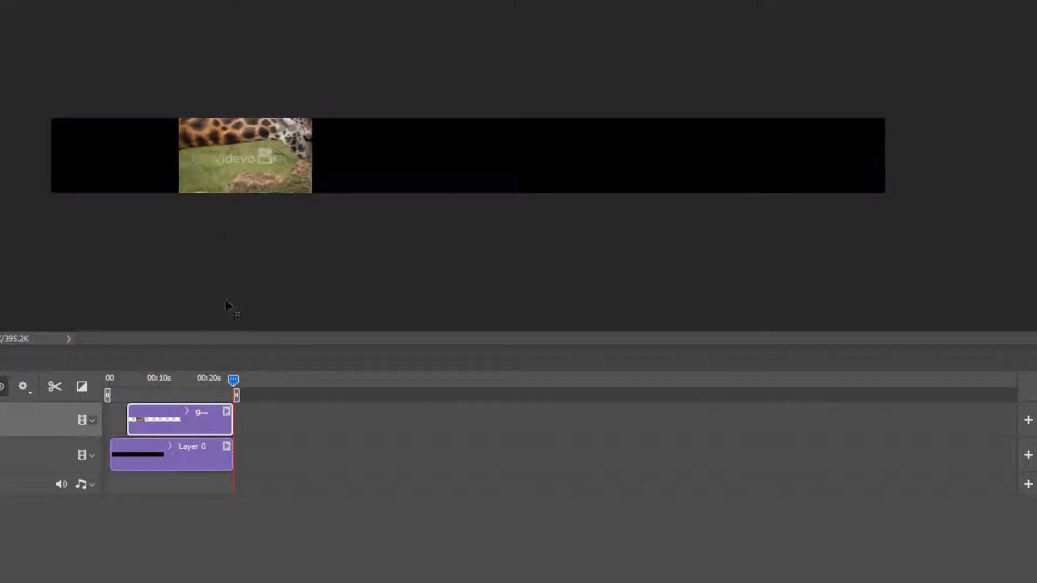
pyautogui.moveTo(233, 380); pyautogui.dragTo(212, 381)
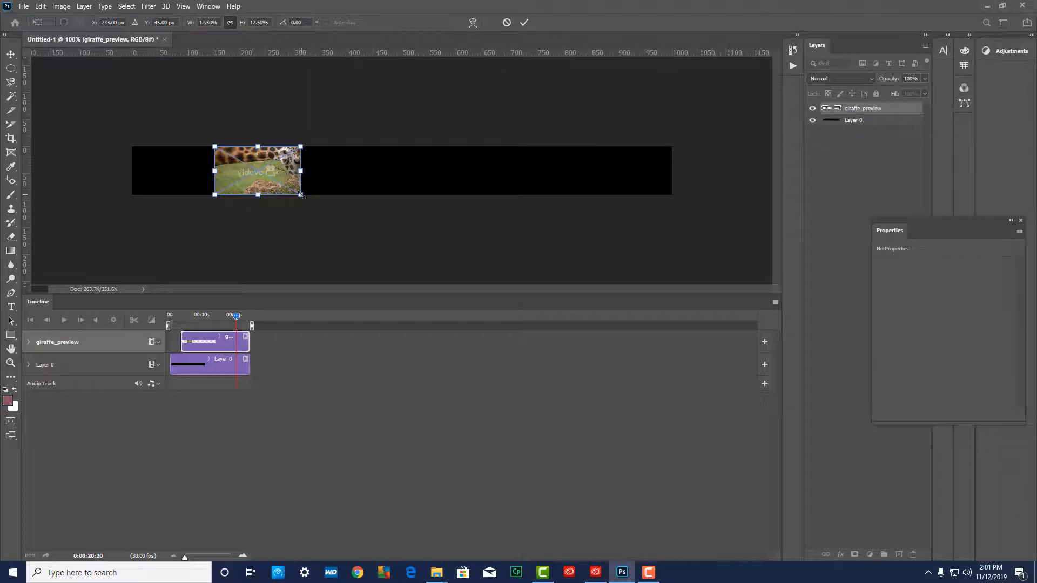
pyautogui.moveTo(301, 196); pyautogui.dragTo(530, 237)
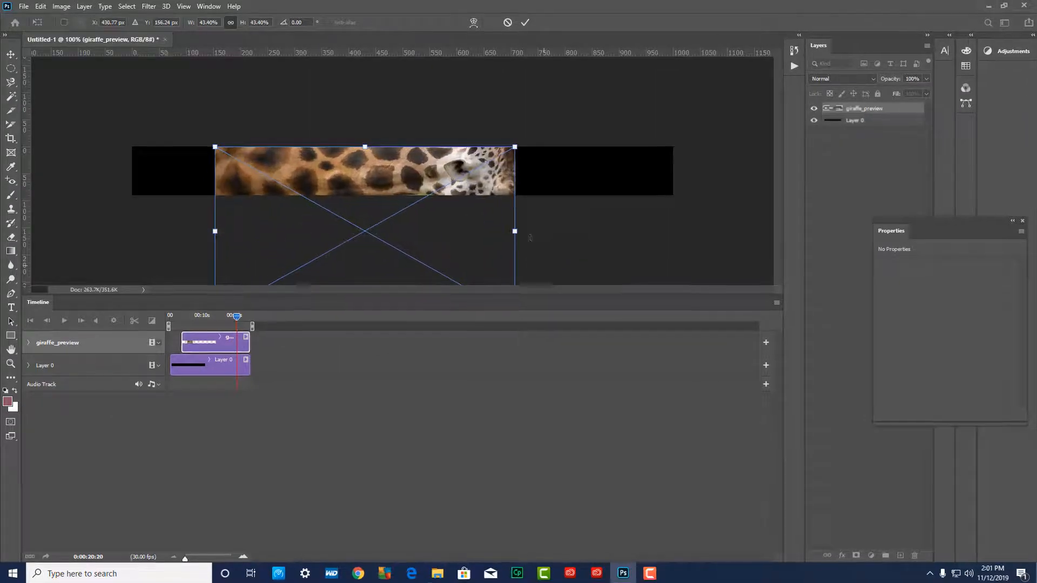
pyautogui.moveTo(515, 147); pyautogui.dragTo(632, 122)
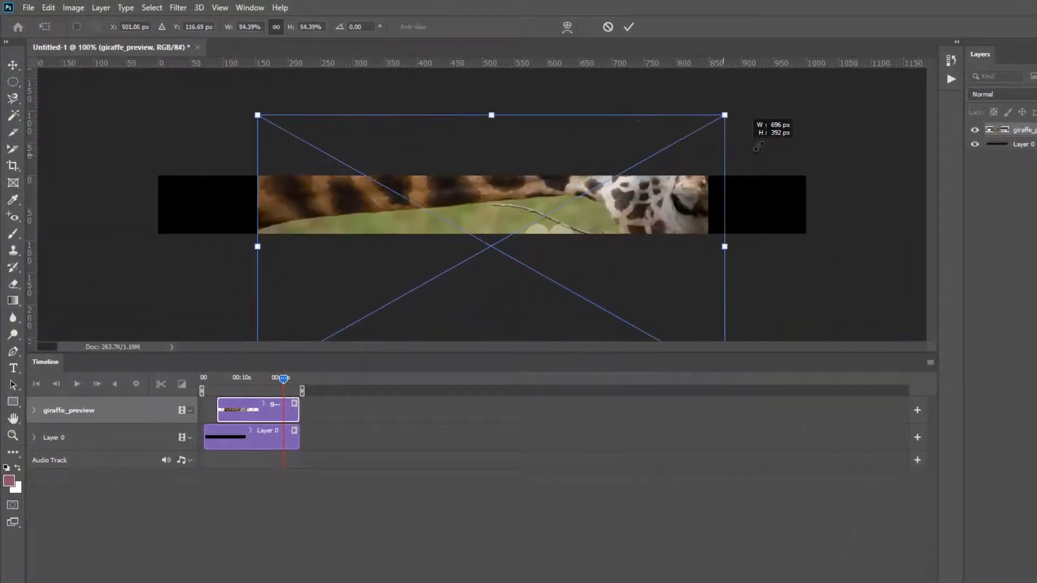
pyautogui.moveTo(757, 146); pyautogui.dragTo(918, 107)
pyautogui.moveTo(363, 217); pyautogui.dragTo(270, 231)
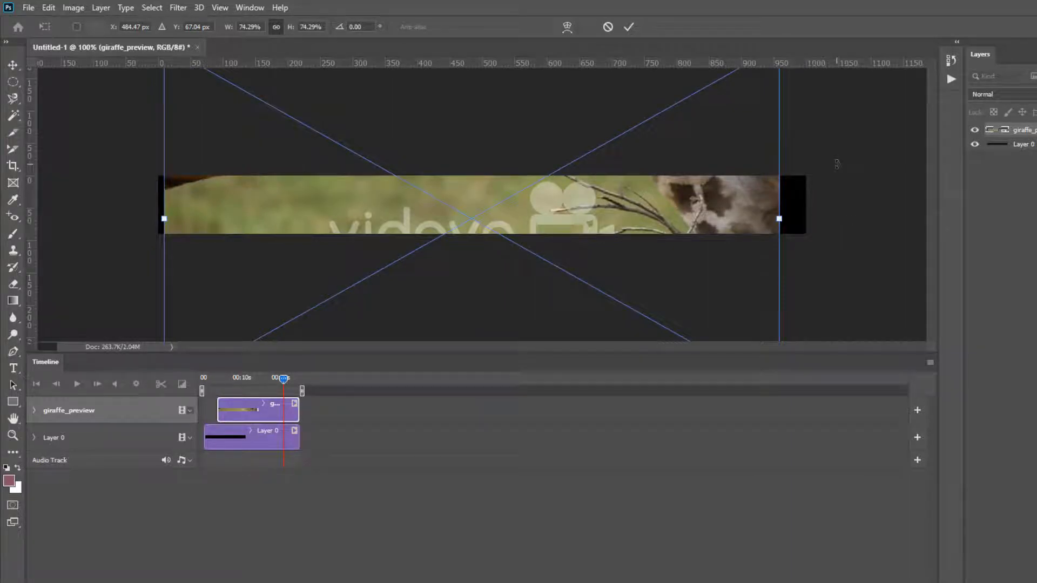
pyautogui.hotkey('ctrl', '-')
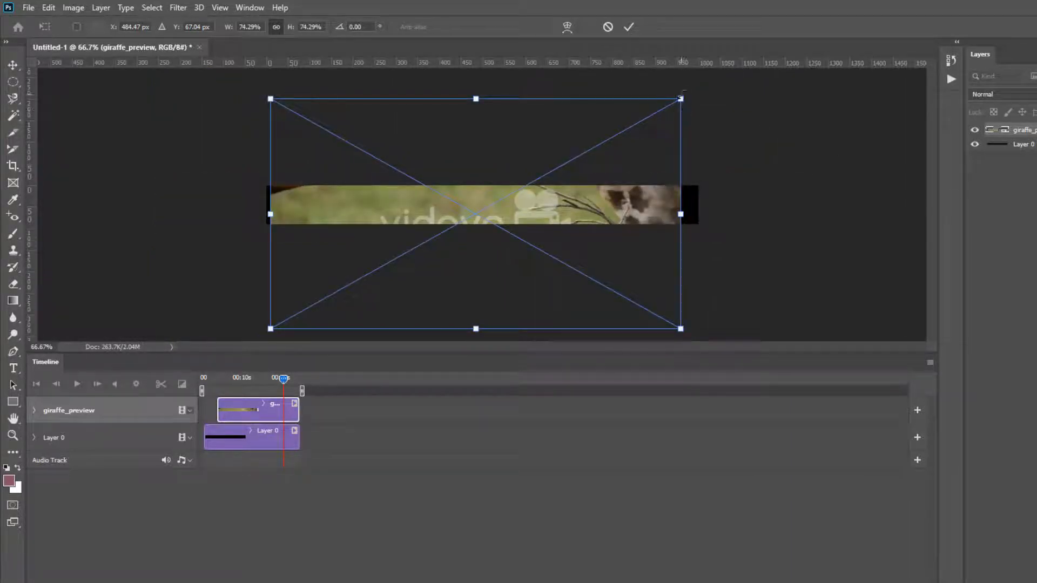
pyautogui.moveTo(681, 98); pyautogui.dragTo(724, 74)
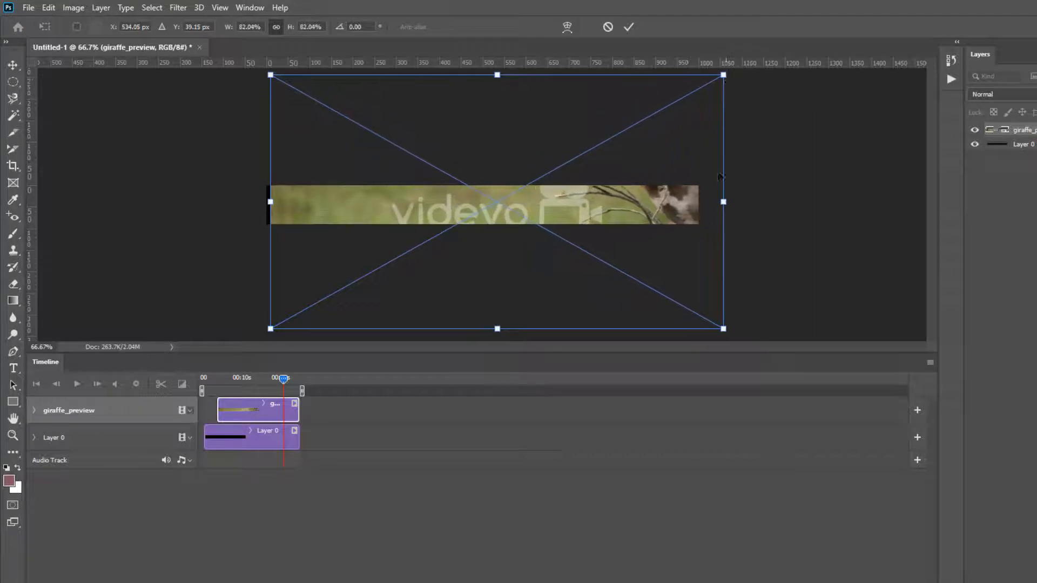
pyautogui.moveTo(687, 209); pyautogui.dragTo(664, 259)
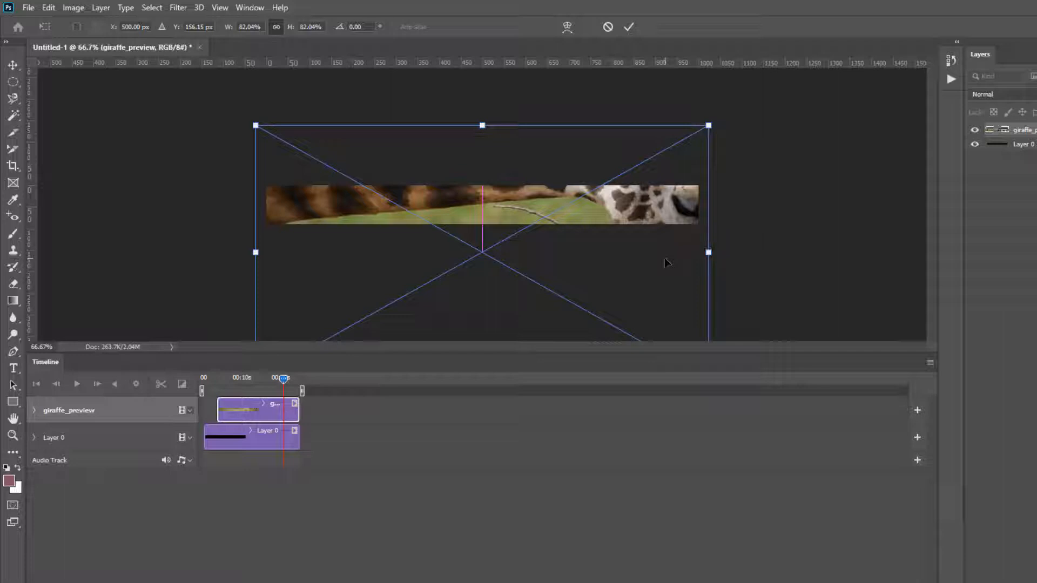
pyautogui.press('Return')
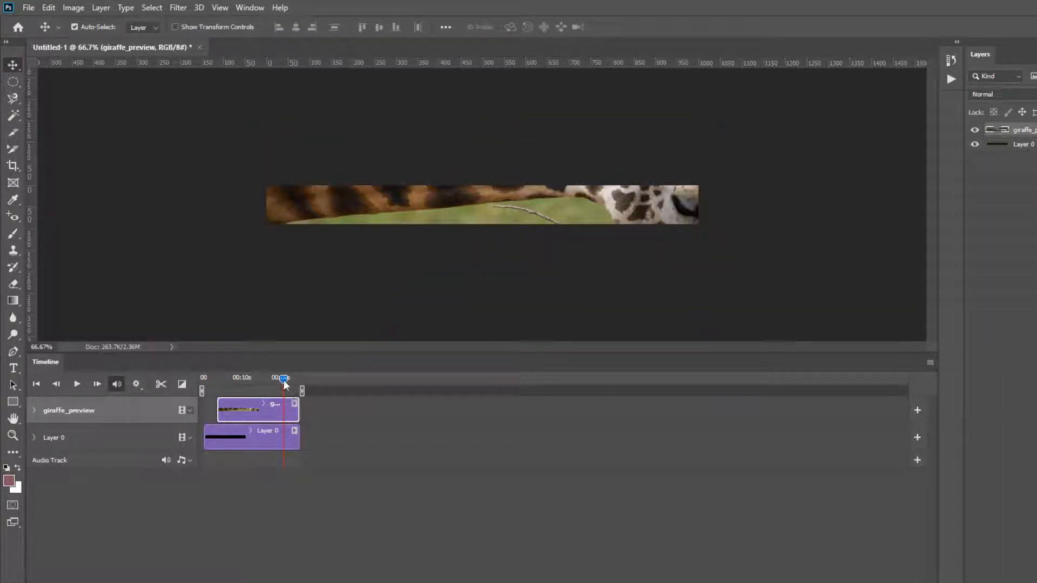
# Scrub through the timeline and try to extend the giraffe clip beyond its end and its start.
pyautogui.moveTo(261, 380); pyautogui.dragTo(212, 380)
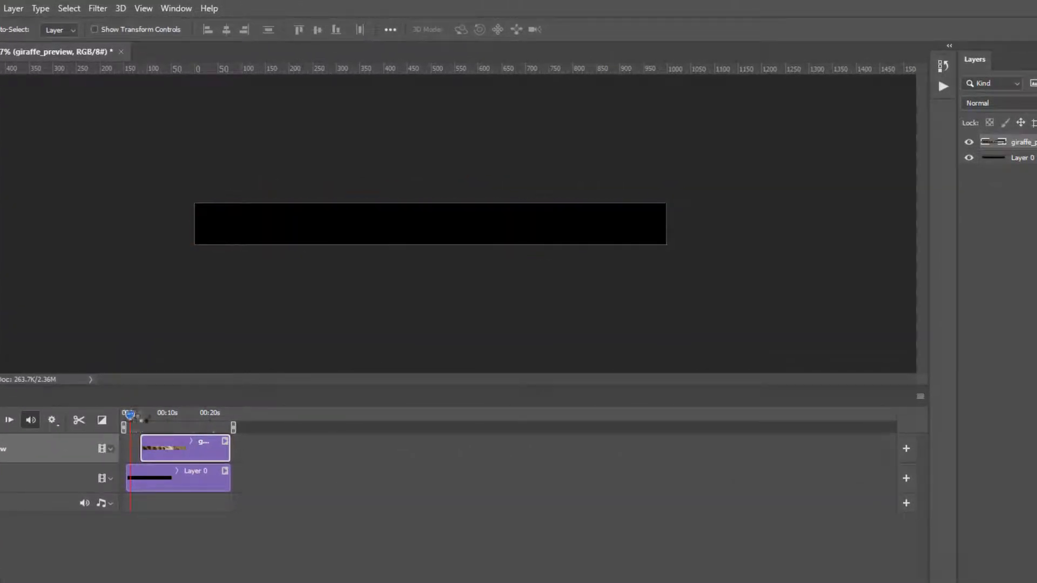
pyautogui.moveTo(142, 419); pyautogui.dragTo(229, 428)
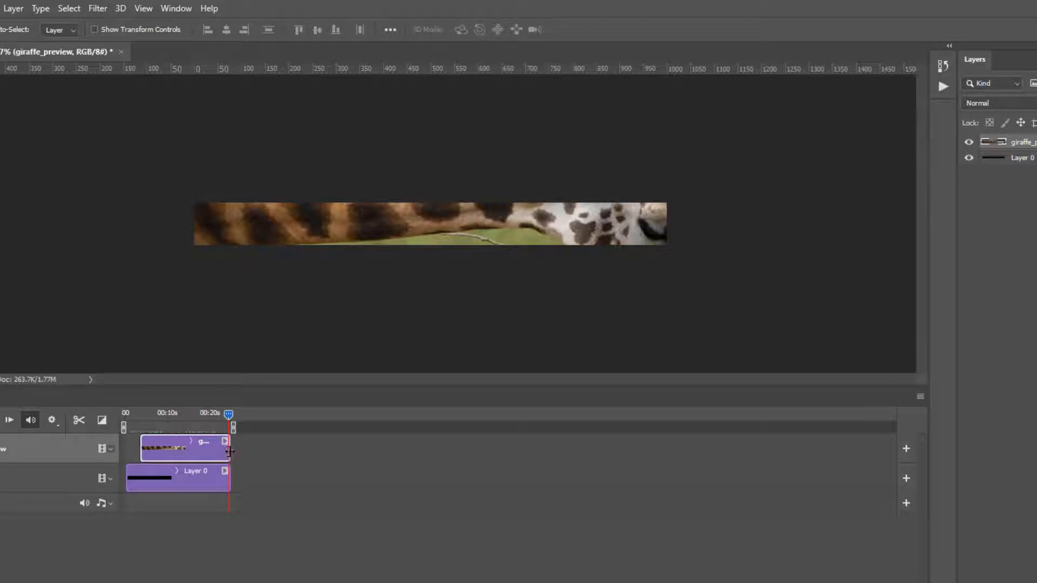
pyautogui.moveTo(229, 451); pyautogui.dragTo(250, 452)
pyautogui.moveTo(141, 451); pyautogui.dragTo(130, 452)
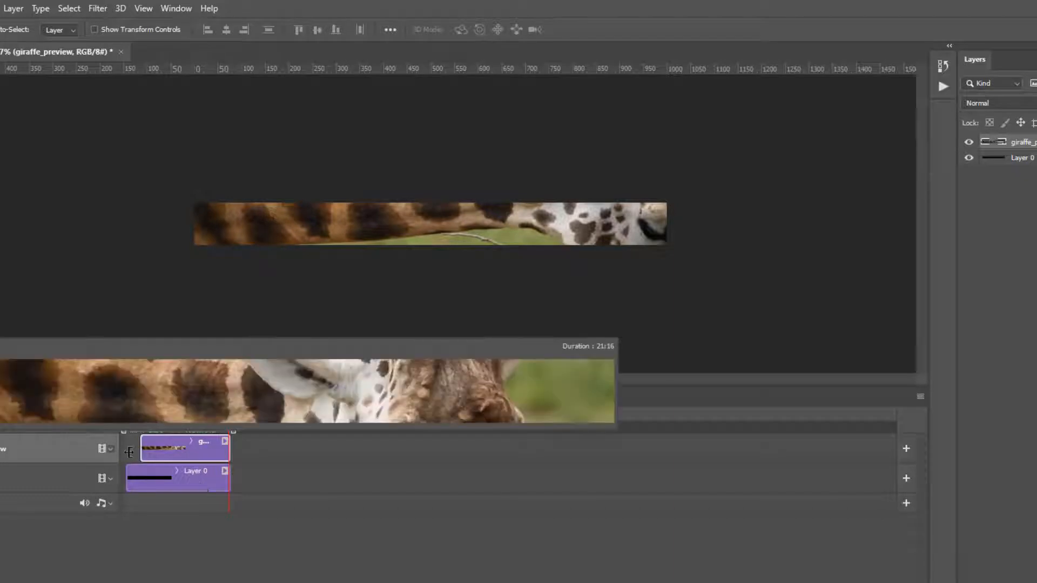
pyautogui.moveTo(129, 453); pyautogui.dragTo(129, 452)
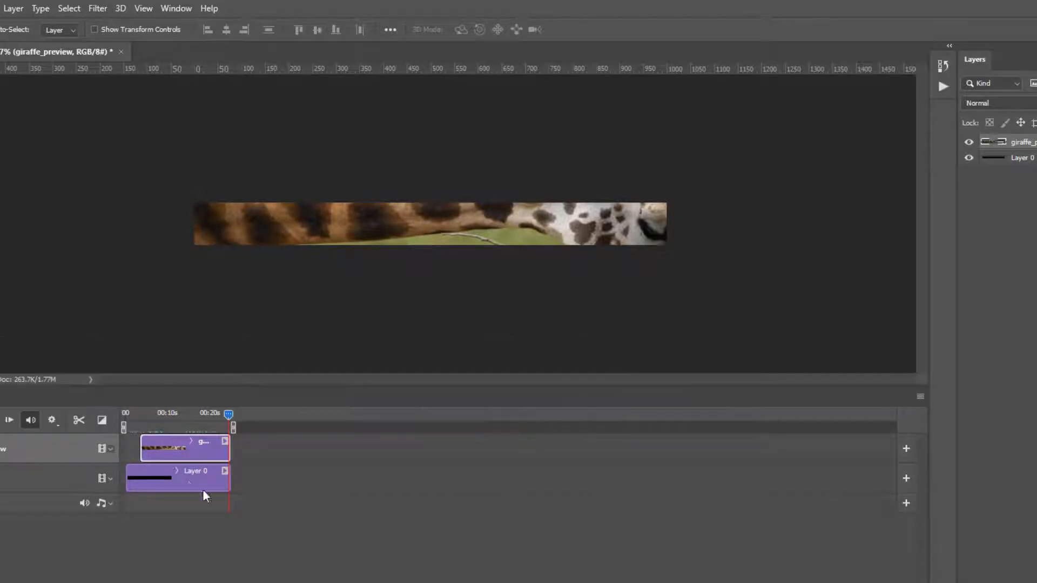
# Move the giraffe clip to the start of the timeline and trim the black background clip to end with it.
pyautogui.click(189, 485)
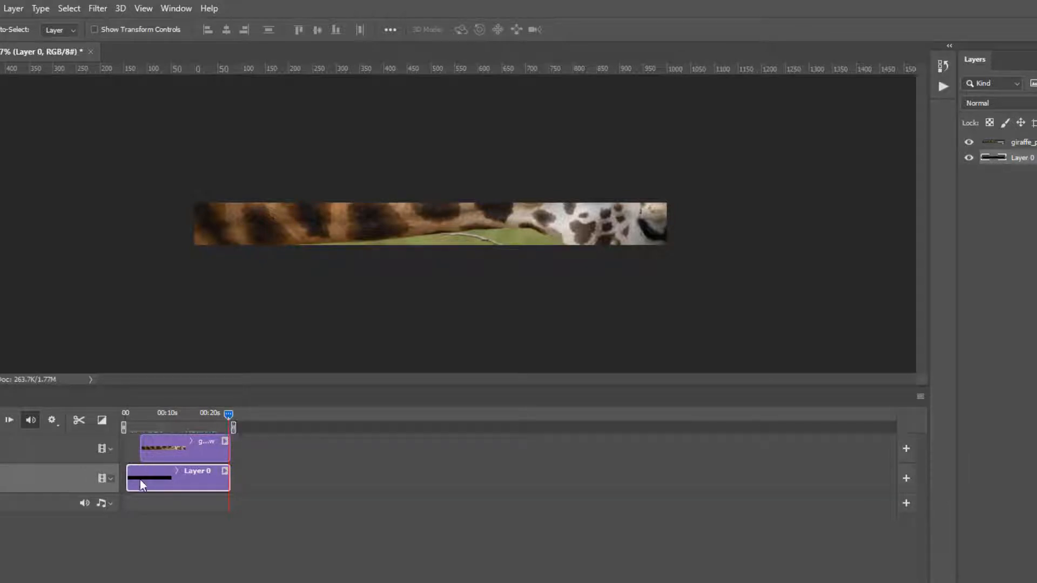
pyautogui.moveTo(140, 480); pyautogui.dragTo(136, 482)
pyautogui.moveTo(196, 453); pyautogui.dragTo(182, 453)
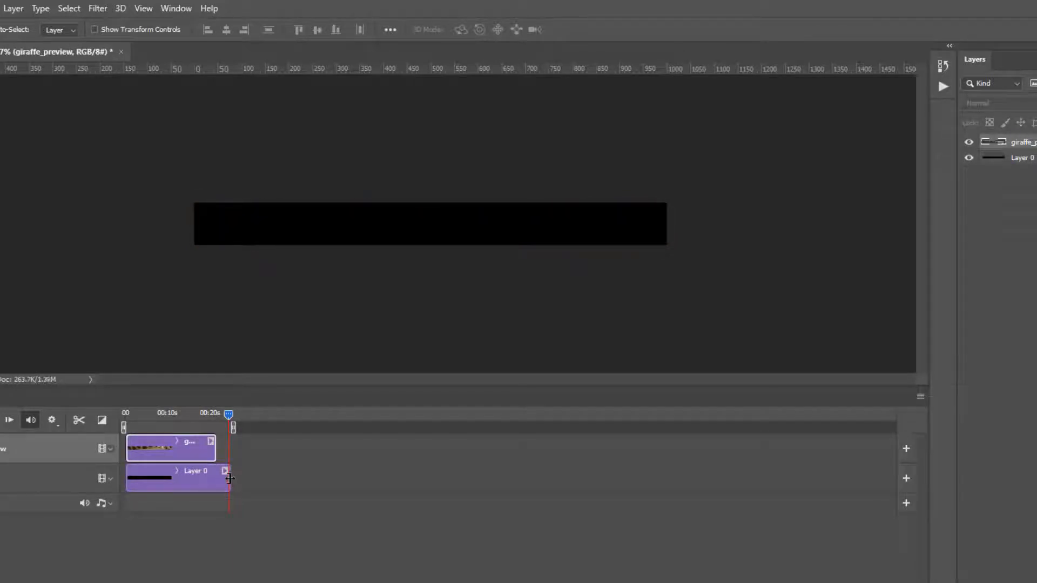
pyautogui.moveTo(231, 477)
pyautogui.mouseDown()
pyautogui.moveTo(215, 479)
pyautogui.moveTo(217, 469)
pyautogui.mouseUp()
pyautogui.moveTo(217, 416); pyautogui.dragTo(124, 426)
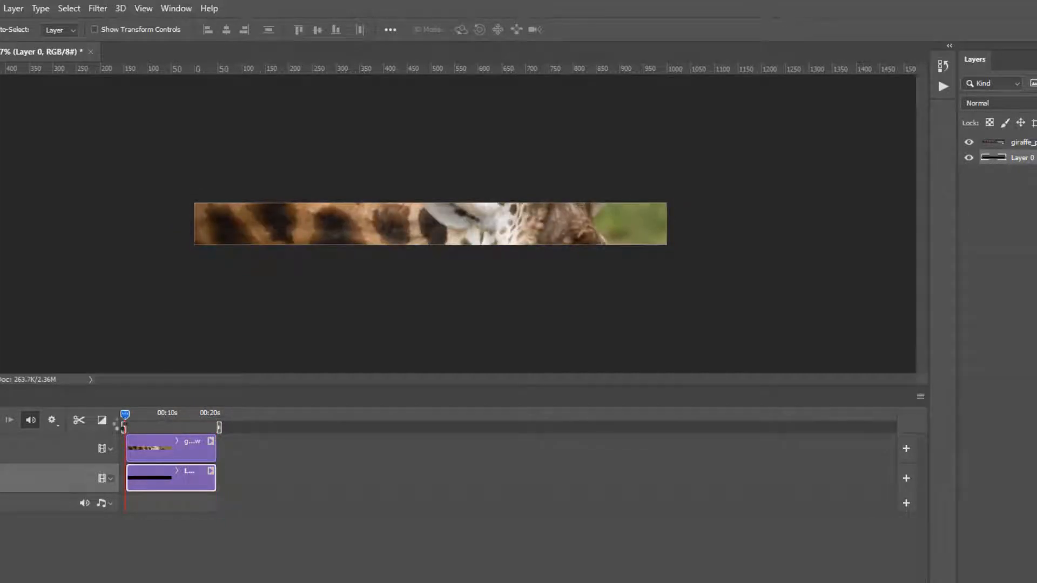
# Play the giraffe video on the timeline and return the playhead to the start.
pyautogui.press('space')
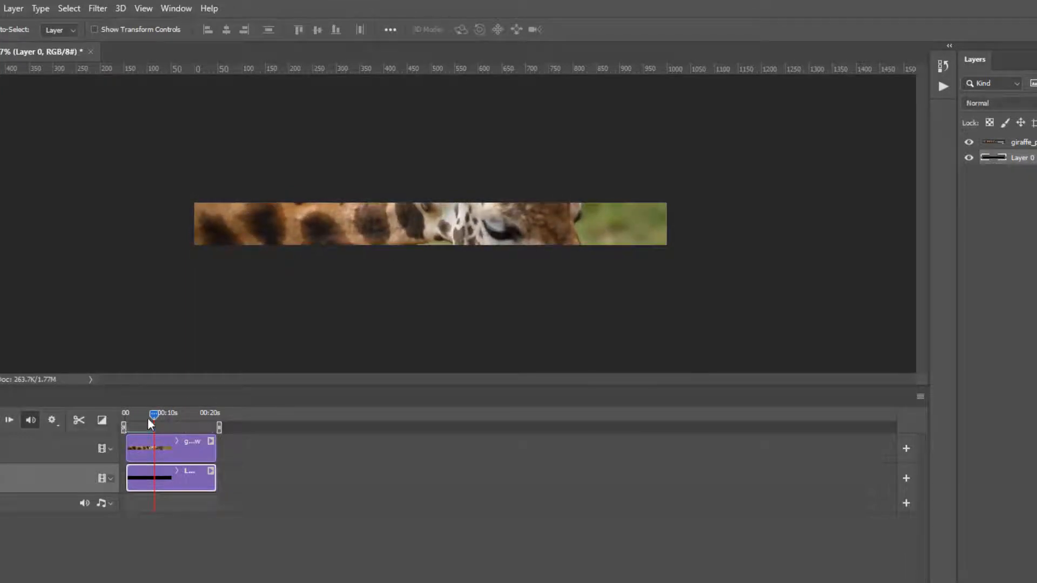
pyautogui.moveTo(153, 415); pyautogui.dragTo(93, 407)
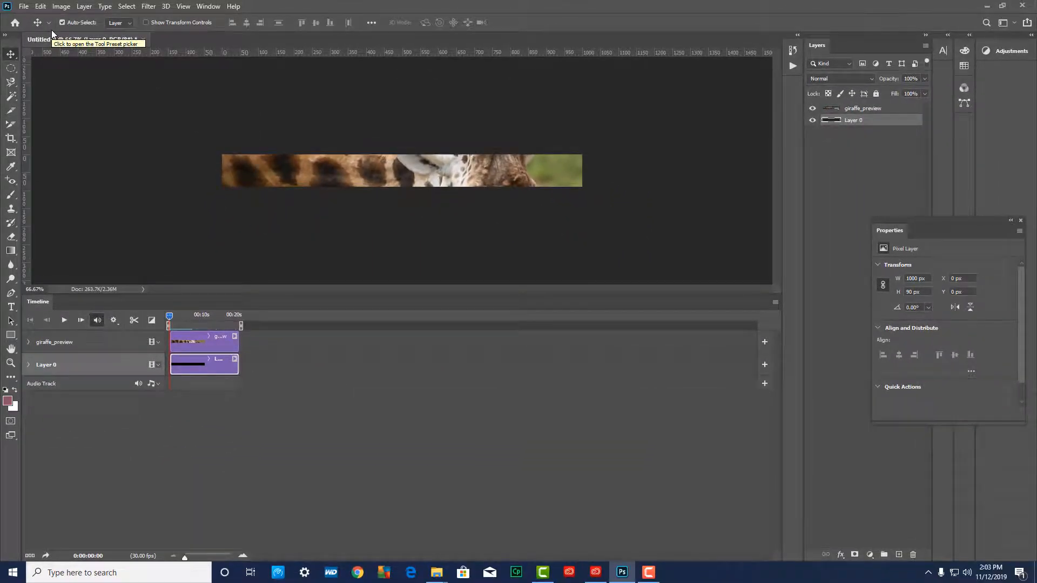
pyautogui.moveTo(954, 219)
pyautogui.mouseDown()
pyautogui.moveTo(960, 201)
pyautogui.moveTo(940, 204)
pyautogui.moveTo(980, 202)
pyautogui.moveTo(945, 204)
pyautogui.mouseUp()
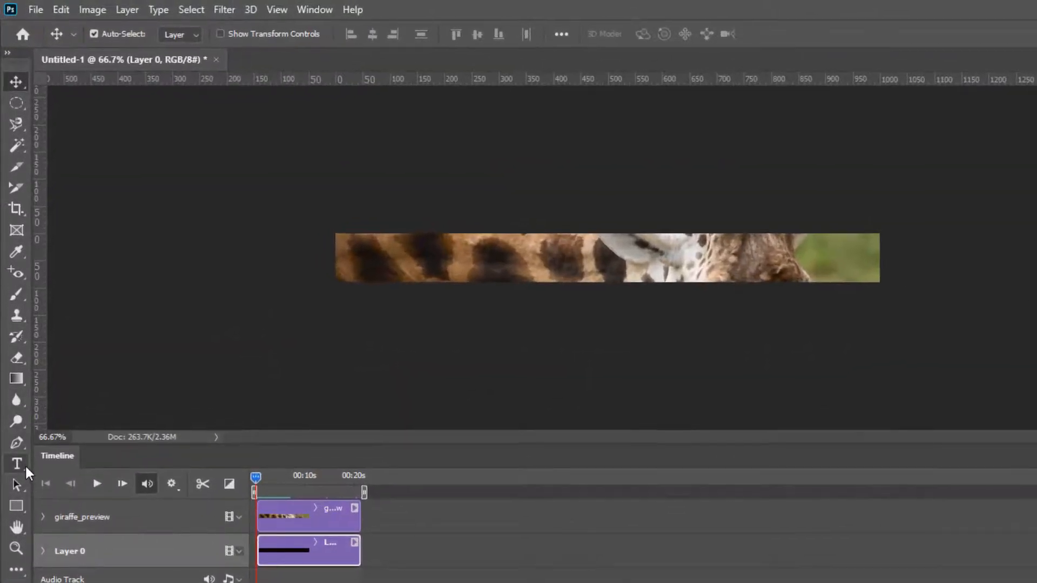
# Add the horizontal text "Visit the Zoo" near the banner's left end and move its layer above the giraffe layer.
pyautogui.click(20, 464)
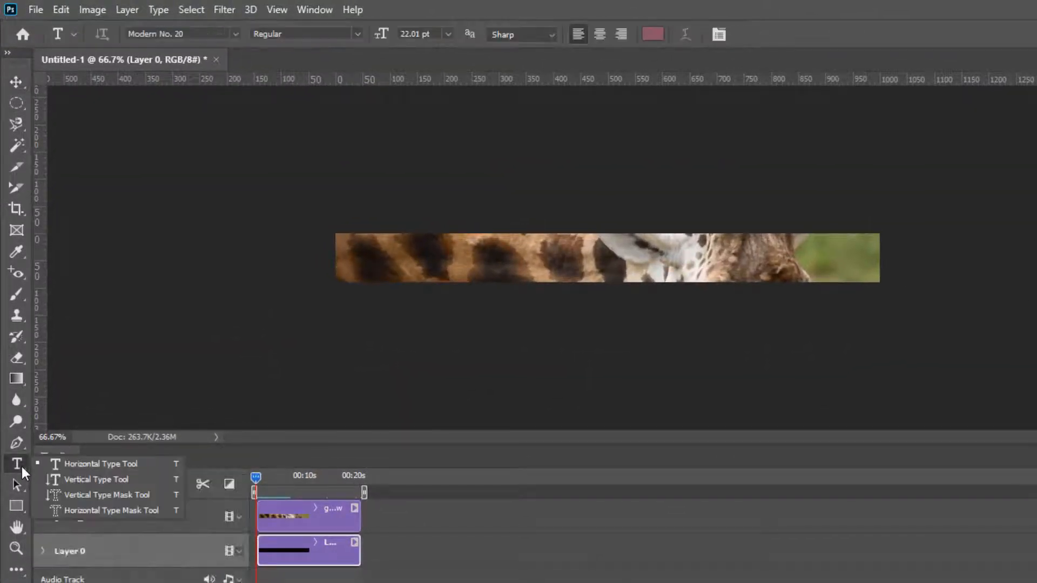
pyautogui.click(63, 463)
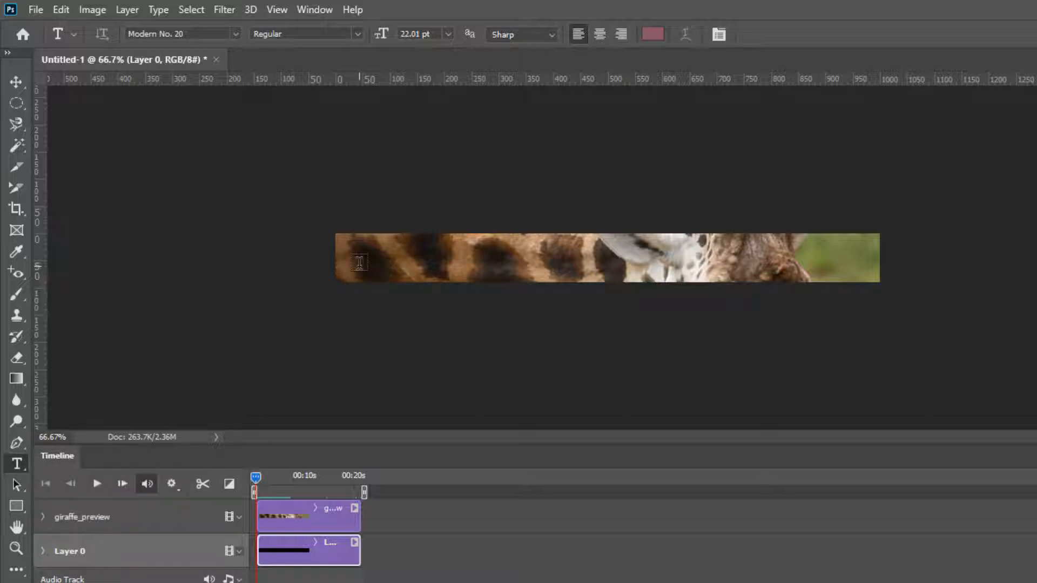
pyautogui.click(359, 263)
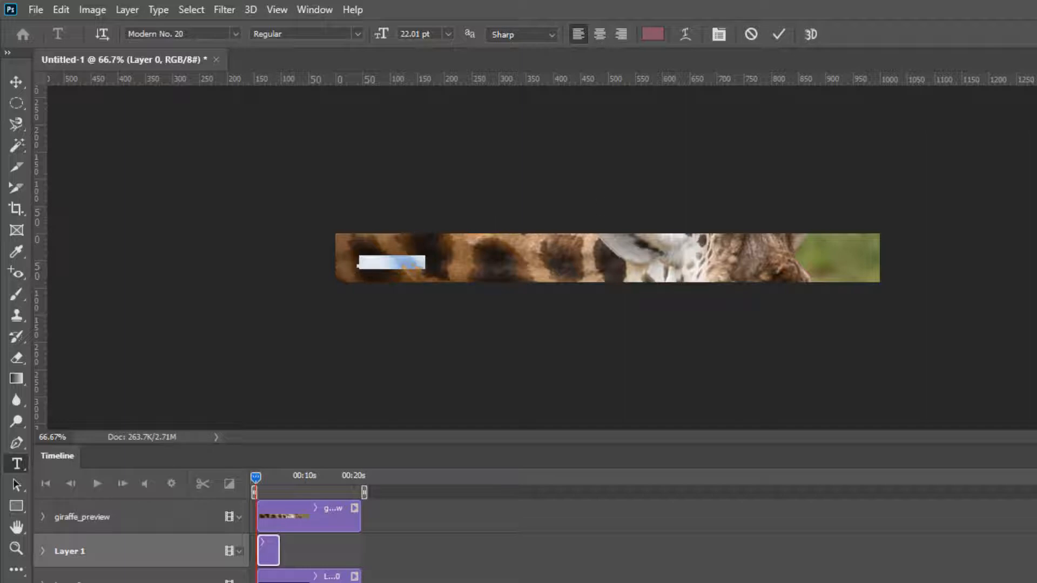
pyautogui.write('tex')
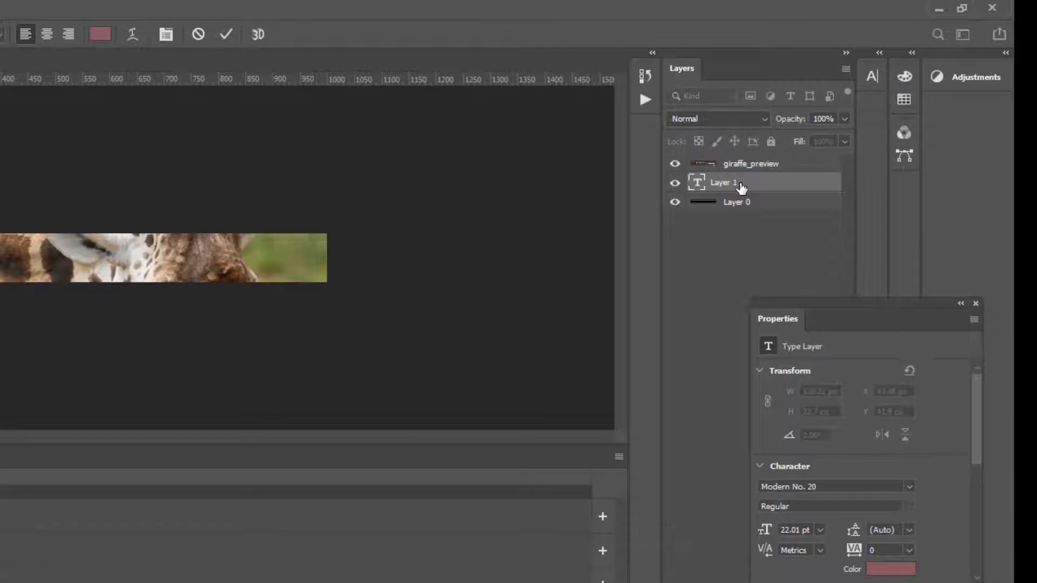
pyautogui.moveTo(741, 188); pyautogui.dragTo(736, 160)
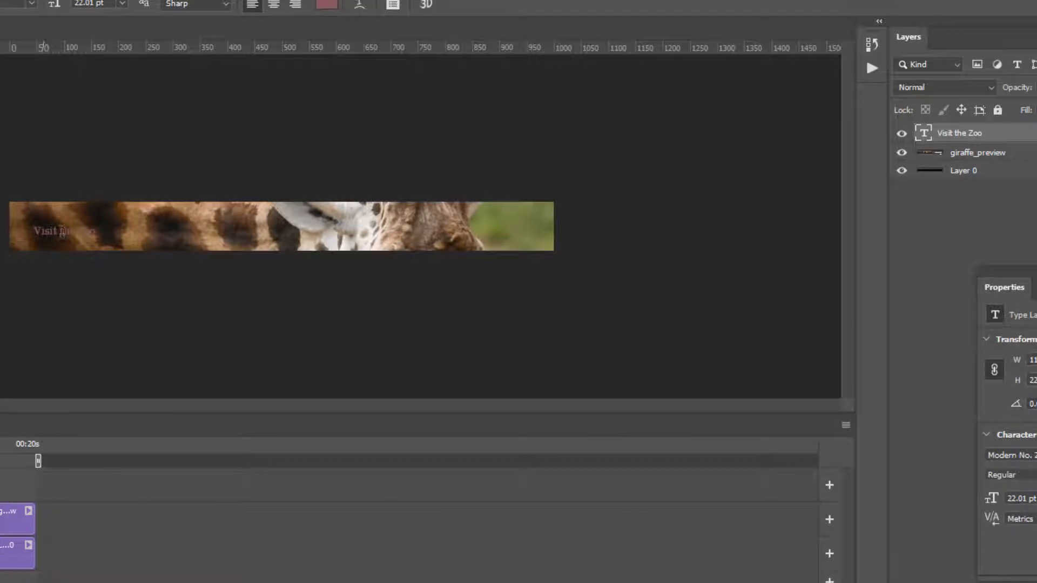
# Colour the "Visit the Zoo" text white (ffffff) and enlarge it to about twice its size.
pyautogui.hotkey('ctrl', '+')
pyautogui.hotkey('ctrl', '+')
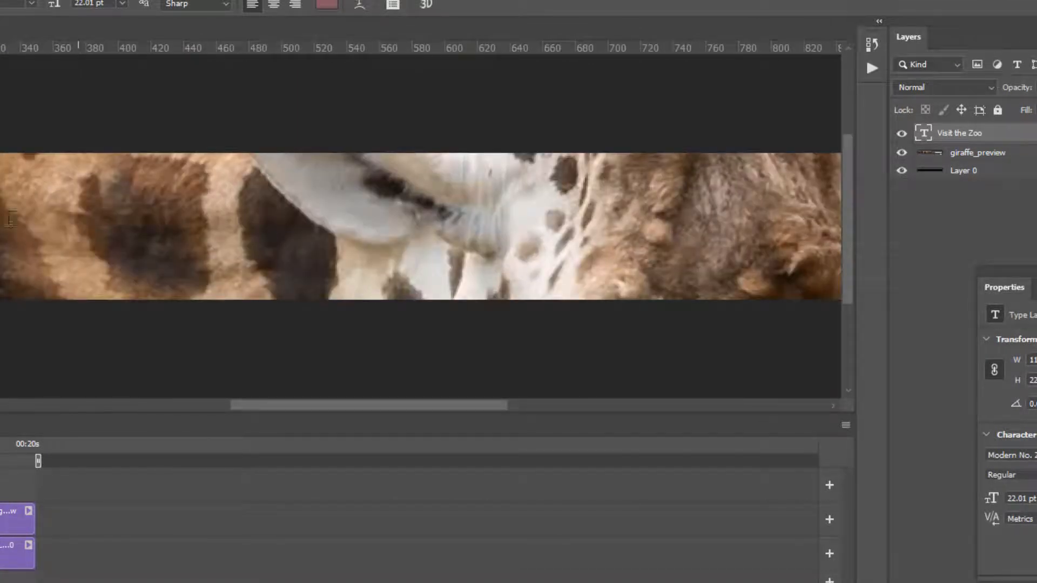
pyautogui.moveTo(104, 279); pyautogui.dragTo(523, 303)
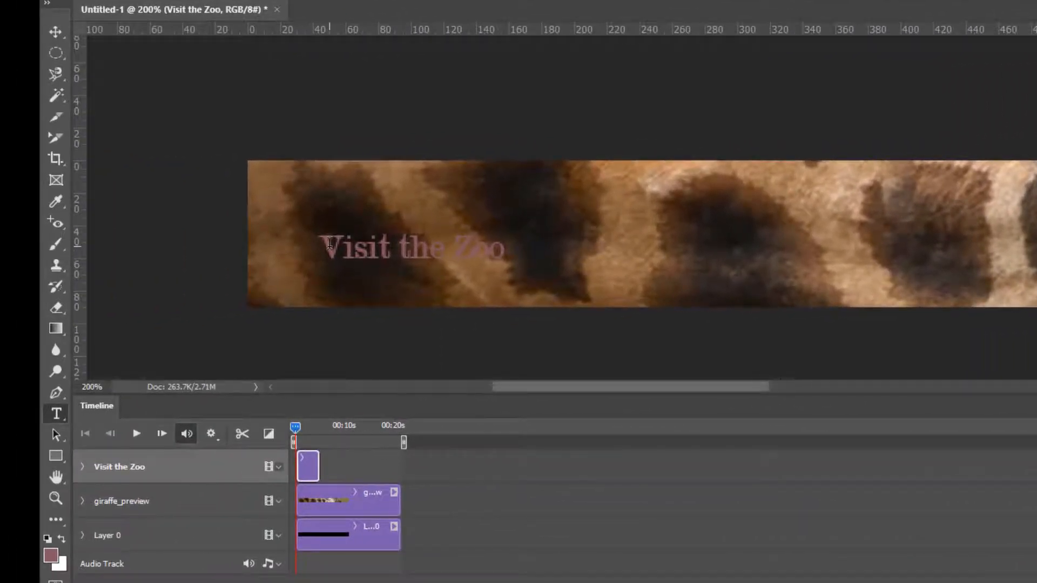
pyautogui.moveTo(141, 255); pyautogui.dragTo(386, 253)
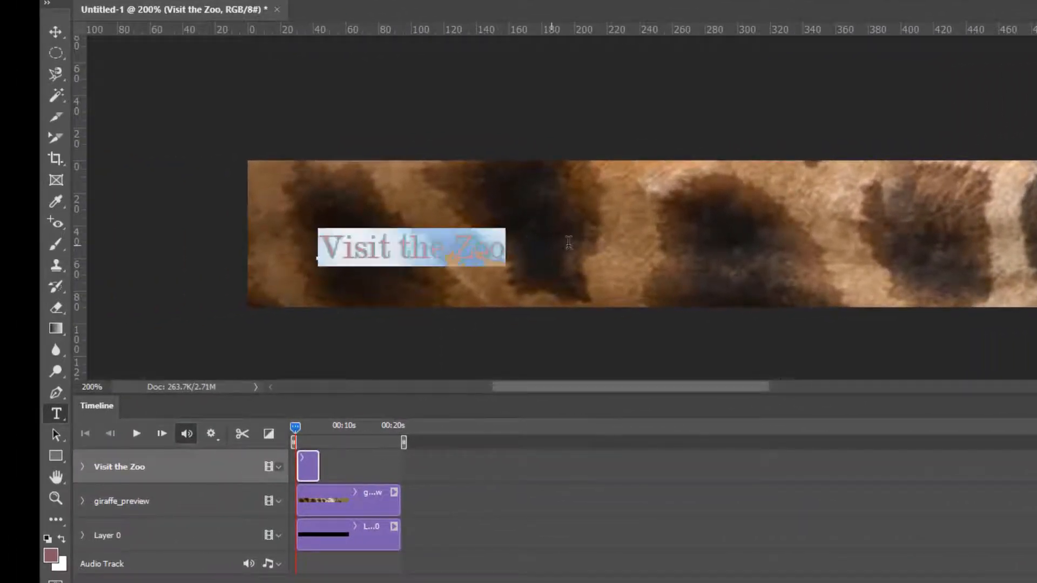
pyautogui.click(512, 1)
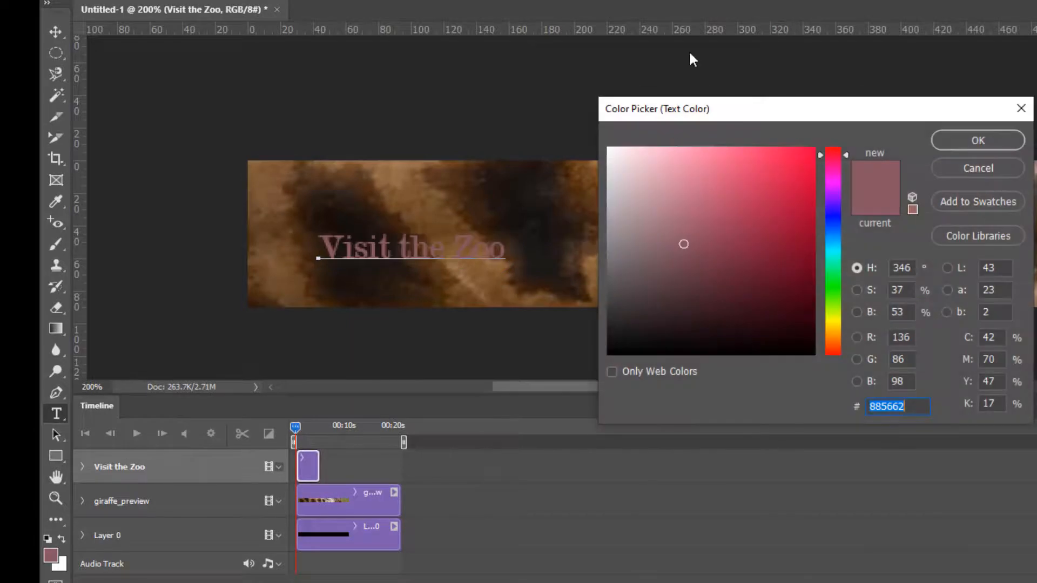
pyautogui.write('ffffff')
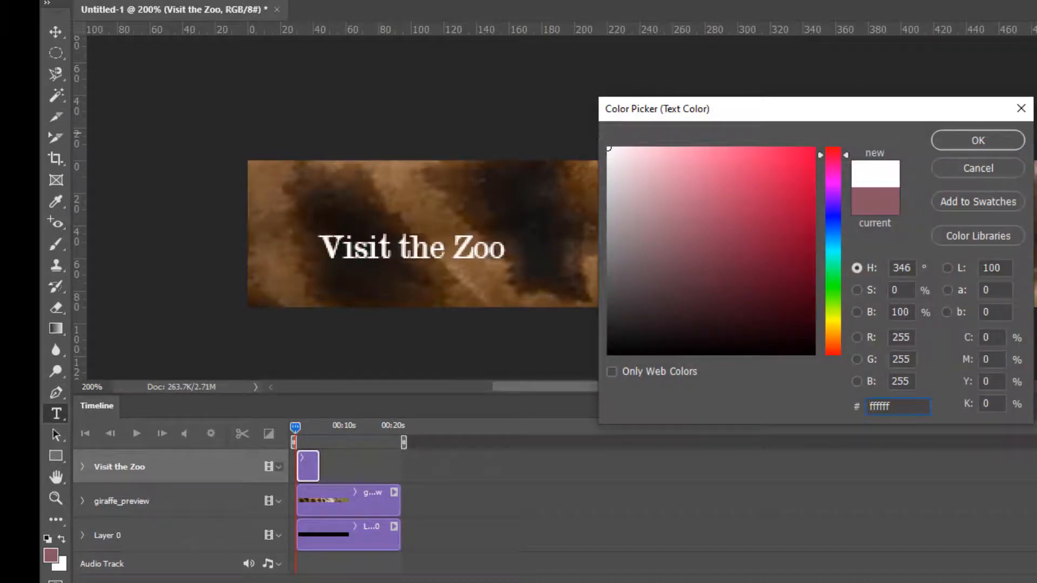
pyautogui.click(993, 138)
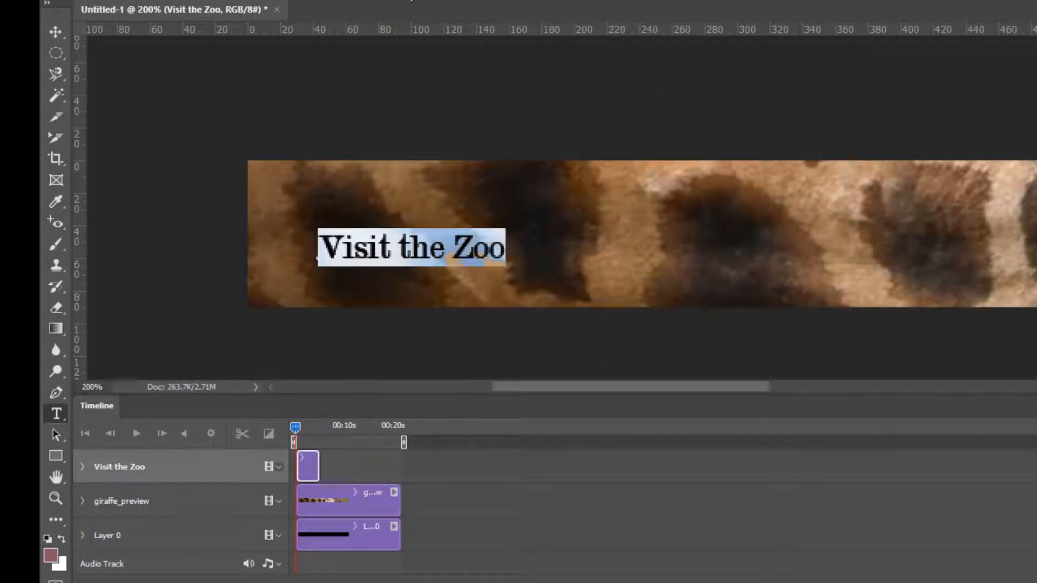
pyautogui.moveTo(318, 1); pyautogui.dragTo(339, 1)
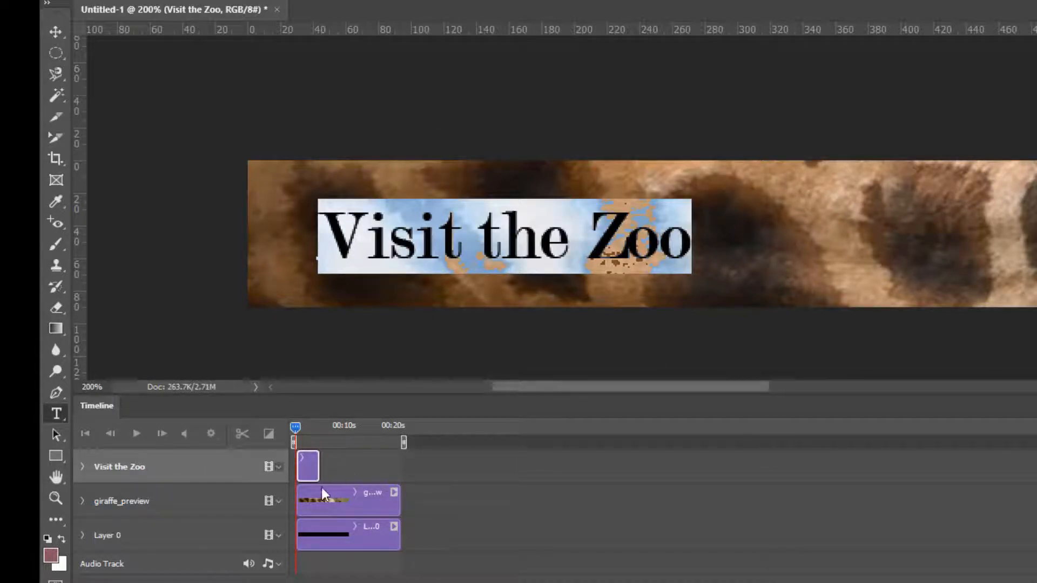
pyautogui.click(60, 35)
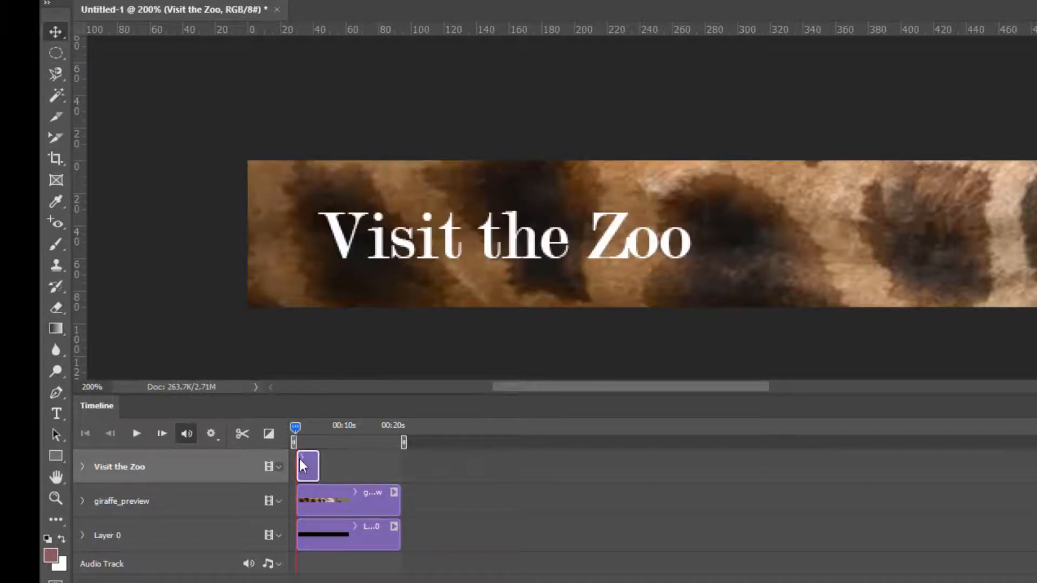
# Extend the text clip to the end of the giraffe clip and set a Transform keyframe at its start.
pyautogui.moveTo(296, 425)
pyautogui.mouseDown()
pyautogui.moveTo(320, 426)
pyautogui.moveTo(294, 427)
pyautogui.mouseUp()
pyautogui.moveTo(319, 468); pyautogui.dragTo(400, 469)
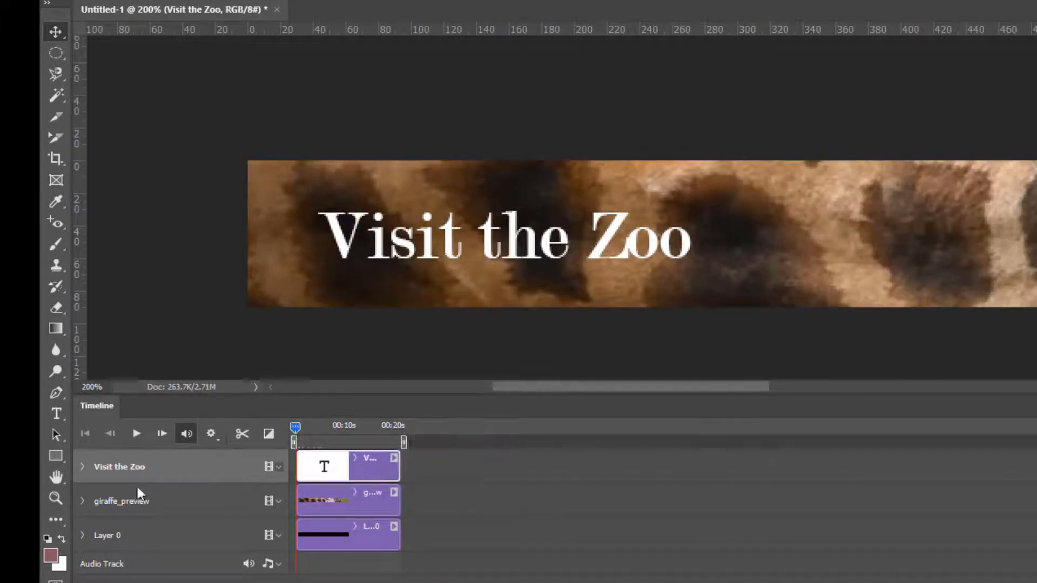
pyautogui.click(83, 467)
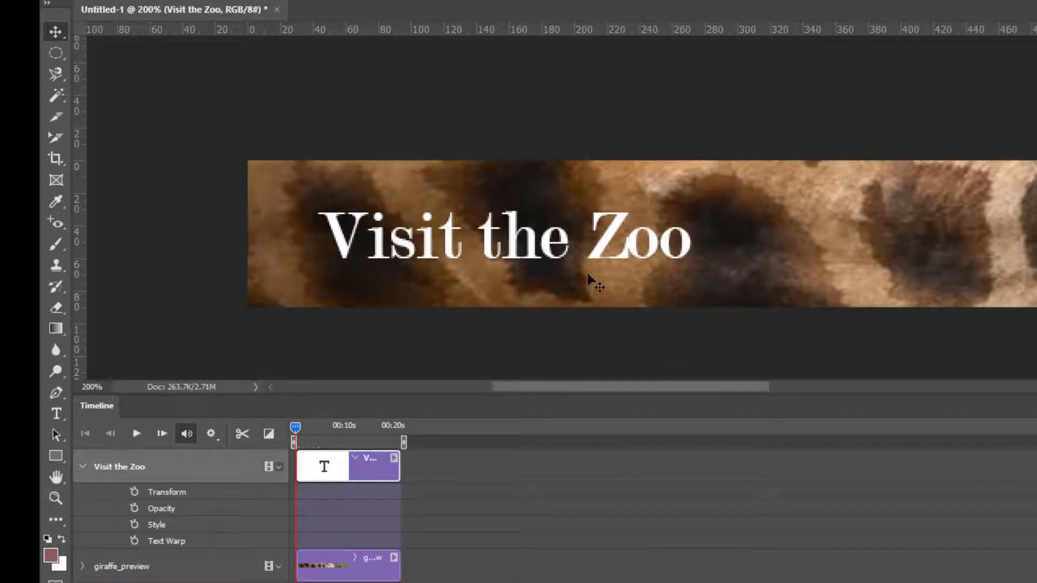
pyautogui.hotkey('ctrl', '-')
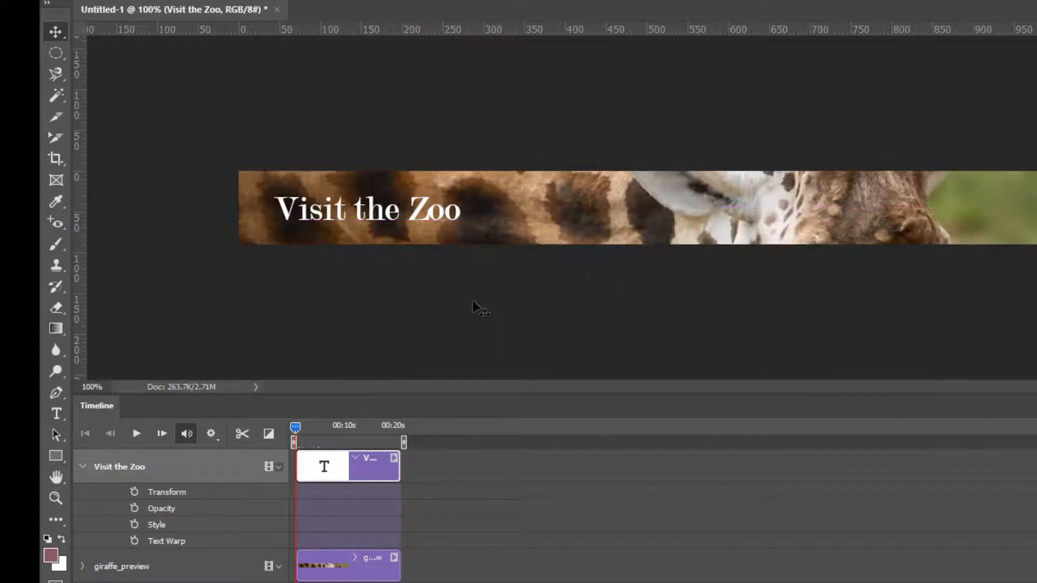
pyautogui.click(135, 491)
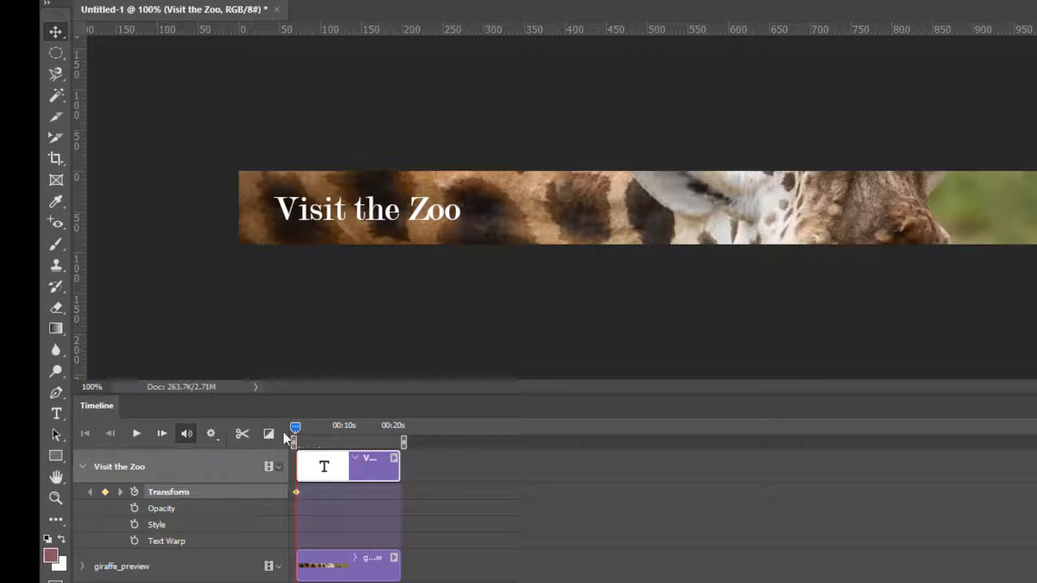
# Add a second Transform keyframe to the text clip at about 10 seconds.
pyautogui.moveTo(297, 428); pyautogui.dragTo(363, 426)
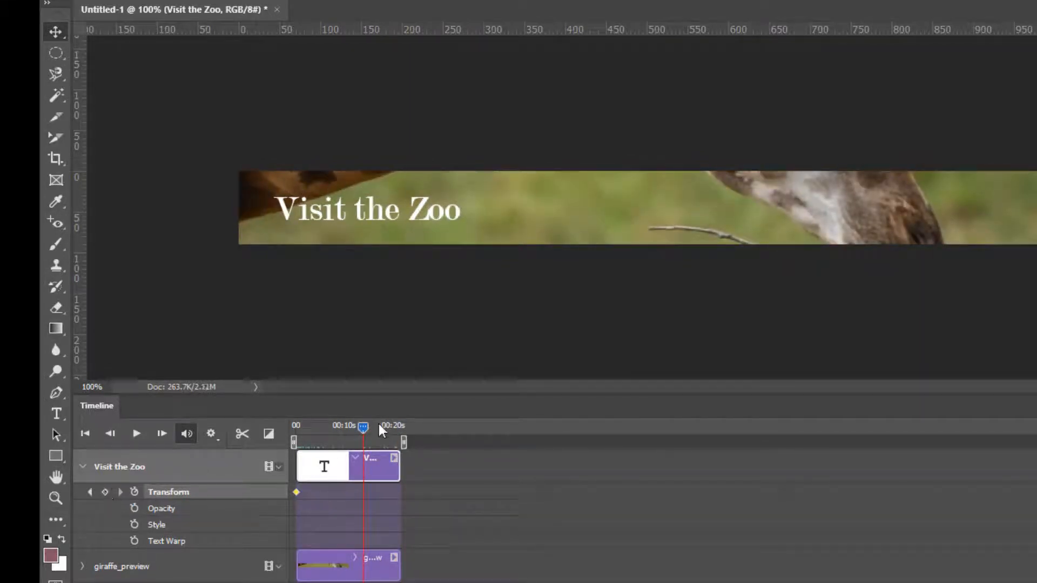
pyautogui.moveTo(362, 426)
pyautogui.mouseDown()
pyautogui.moveTo(330, 426)
pyautogui.moveTo(343, 427)
pyautogui.mouseUp()
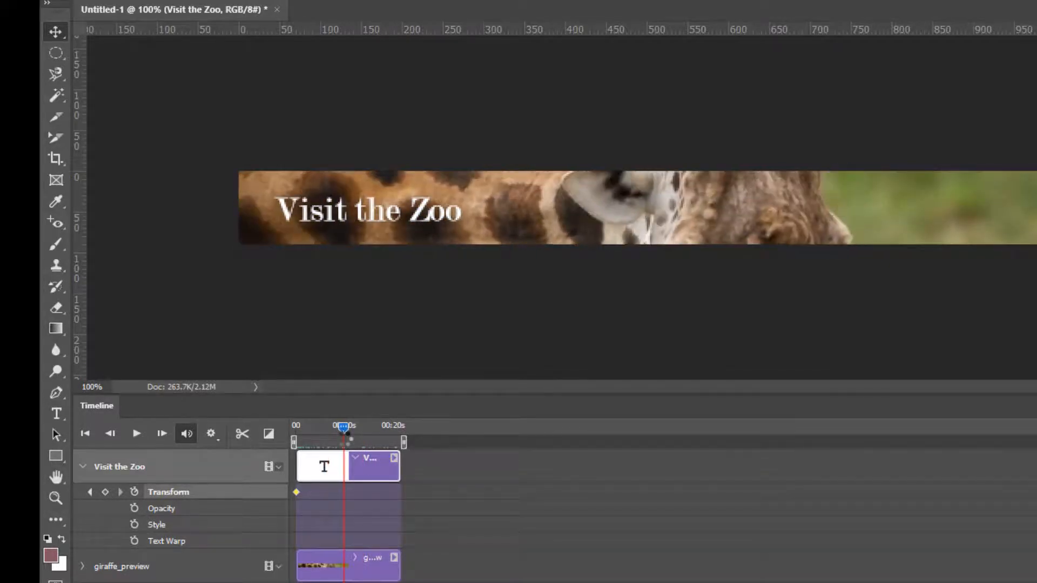
pyautogui.click(106, 492)
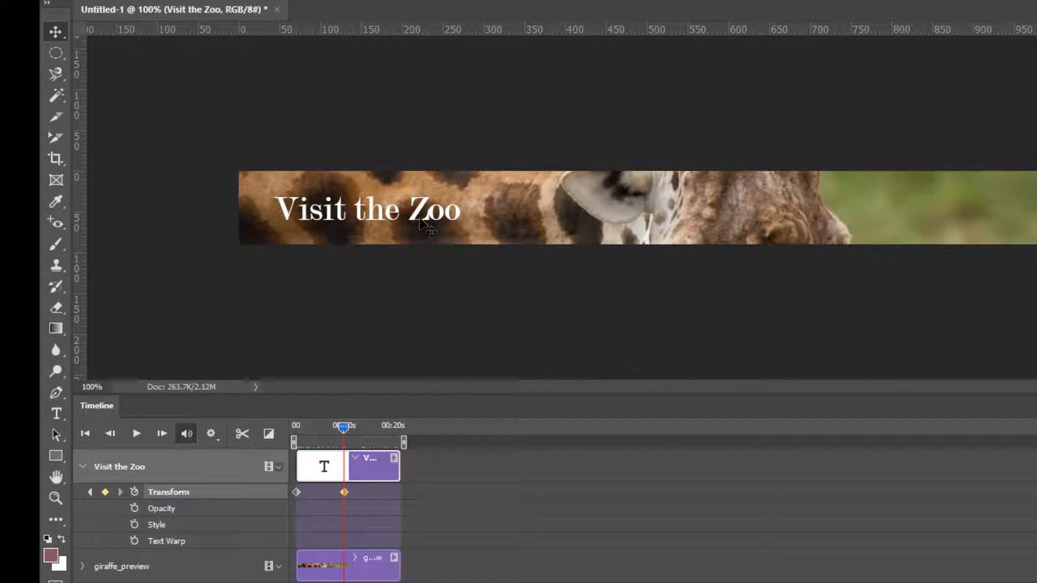
# At the first Transform keyframe, move the text straight up until it is completely above the banner.
pyautogui.click(341, 426)
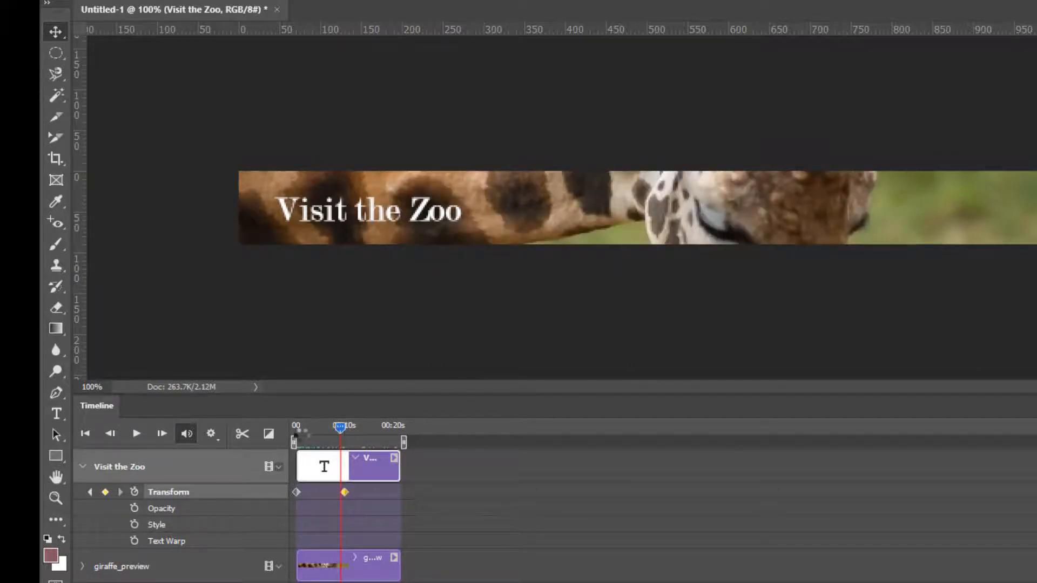
pyautogui.moveTo(340, 426); pyautogui.dragTo(296, 428)
pyautogui.click(296, 492)
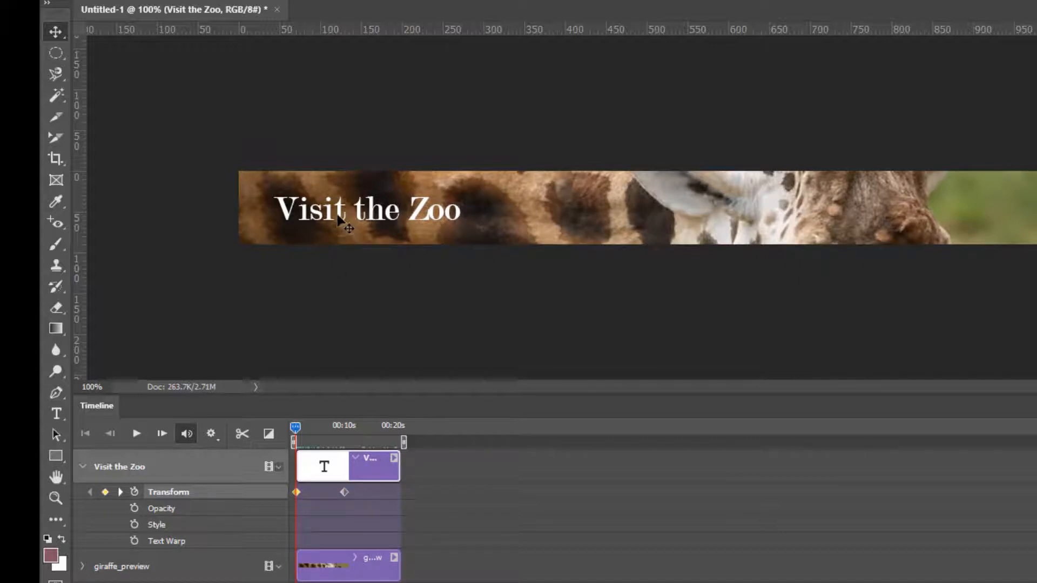
pyautogui.moveTo(338, 219); pyautogui.dragTo(338, 200)
pyautogui.moveTo(297, 426)
pyautogui.mouseDown()
pyautogui.moveTo(350, 426)
pyautogui.moveTo(295, 426)
pyautogui.mouseUp()
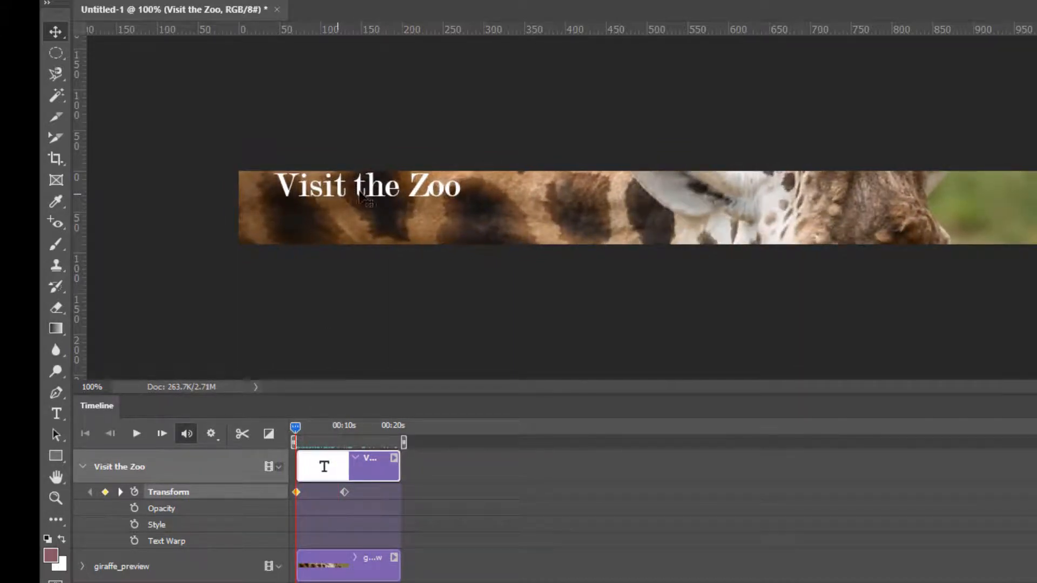
pyautogui.moveTo(360, 194); pyautogui.dragTo(361, 162)
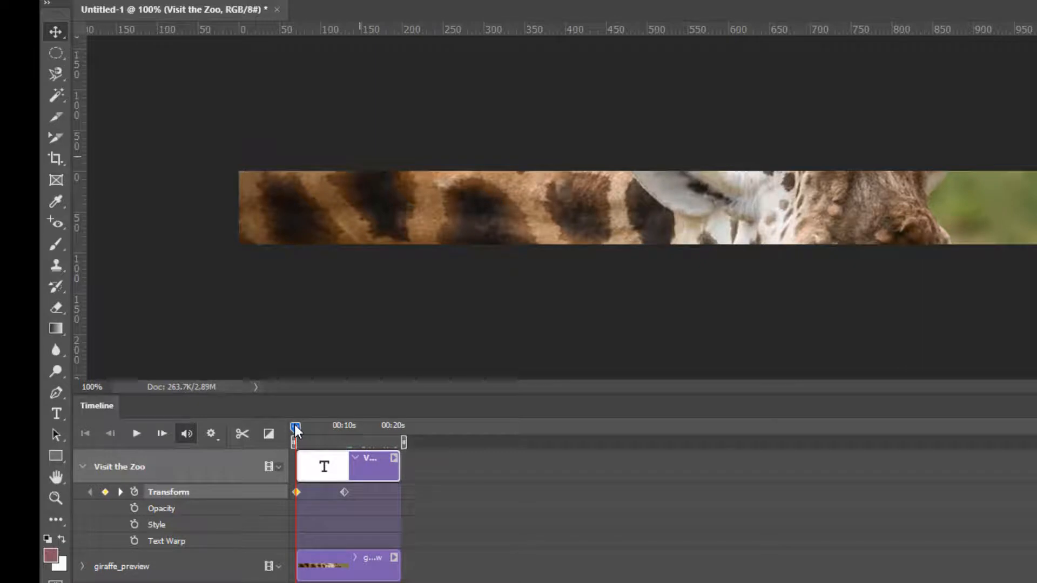
# Play the text animation from the start to just past the second keyframe.
pyautogui.moveTo(295, 429)
pyautogui.mouseDown()
pyautogui.moveTo(343, 427)
pyautogui.moveTo(296, 429)
pyautogui.mouseUp()
pyautogui.press('space')
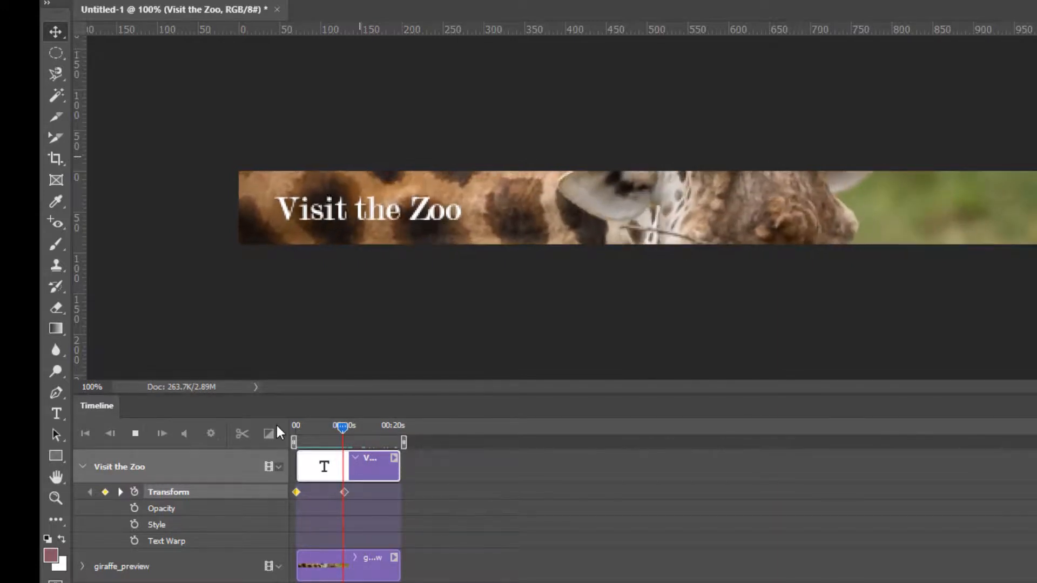
pyautogui.press('space')
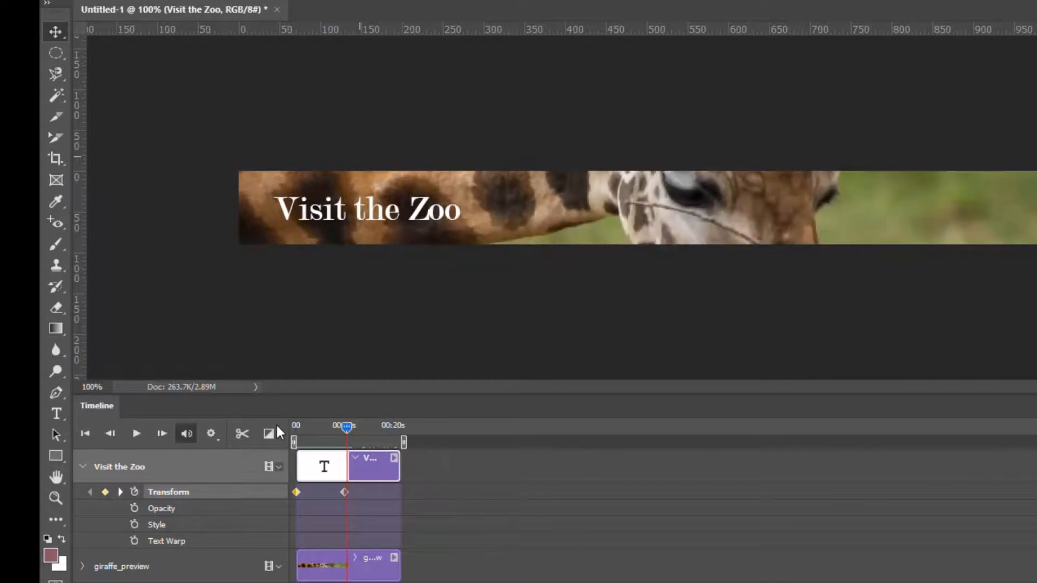
# Move the text's second Transform keyframe to about 4 seconds and play the animation from the start.
pyautogui.moveTo(345, 490); pyautogui.dragTo(317, 494)
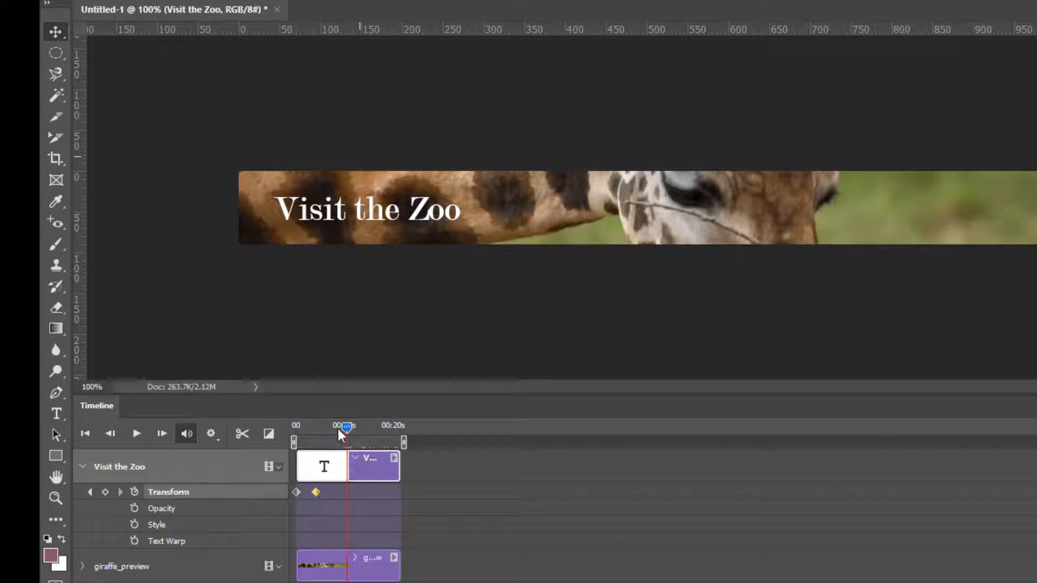
pyautogui.moveTo(346, 428); pyautogui.dragTo(295, 432)
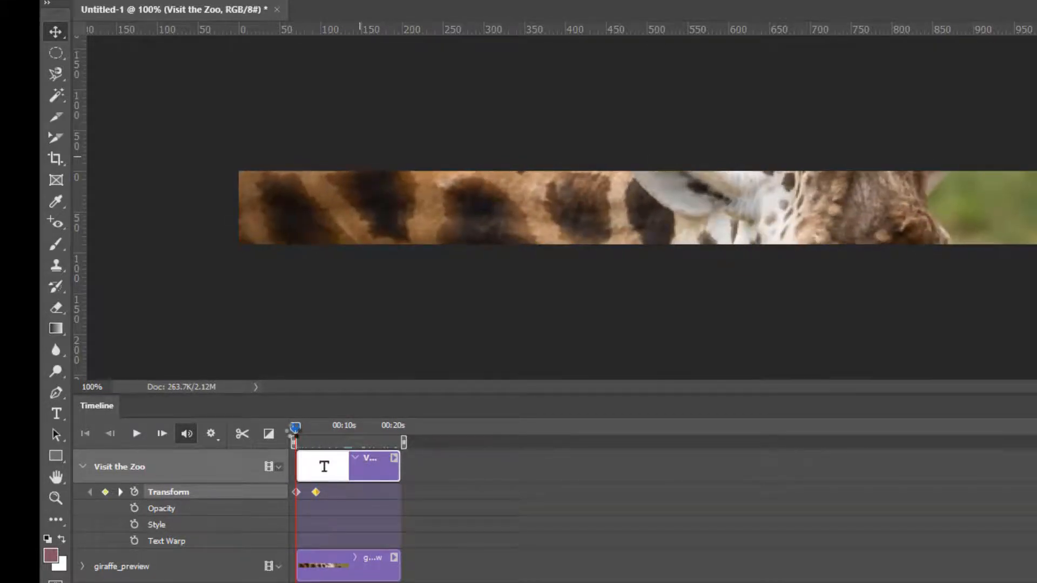
pyautogui.press('space')
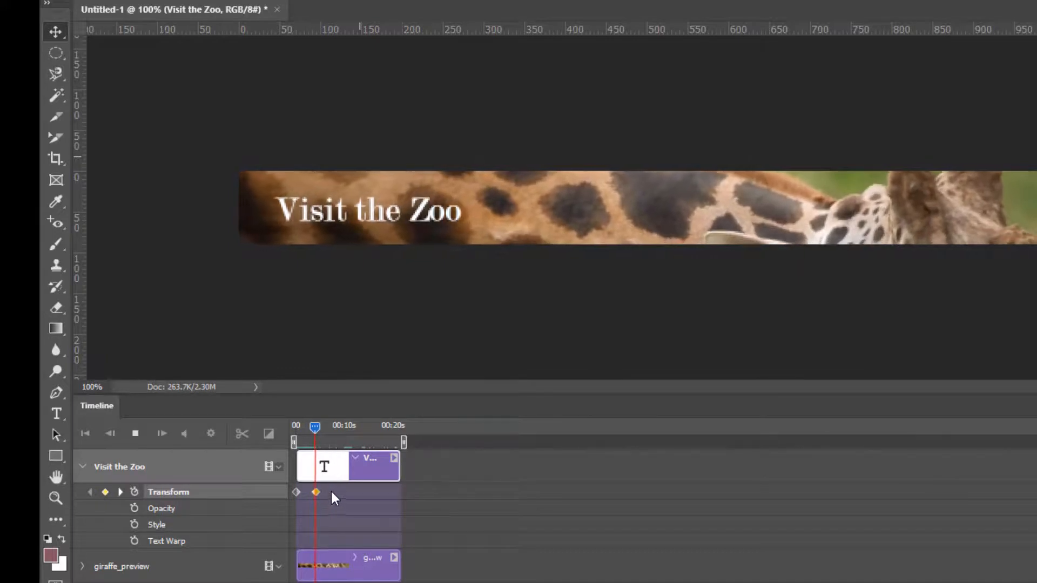
pyautogui.press('space')
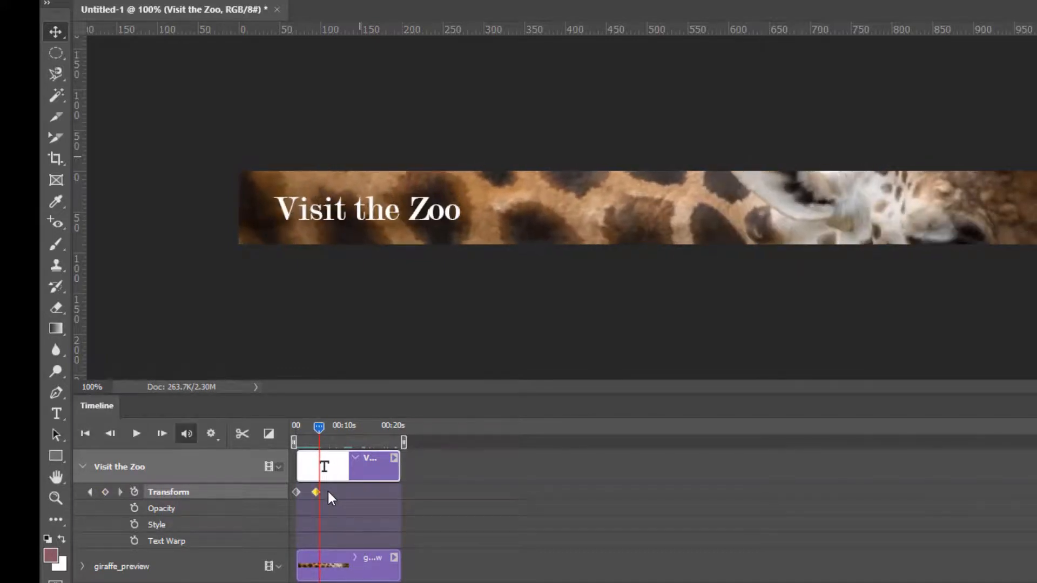
# Place the bronx zoo logo file as an embedded image and position it at the far left end of the banner.
pyautogui.moveTo(318, 427); pyautogui.dragTo(370, 434)
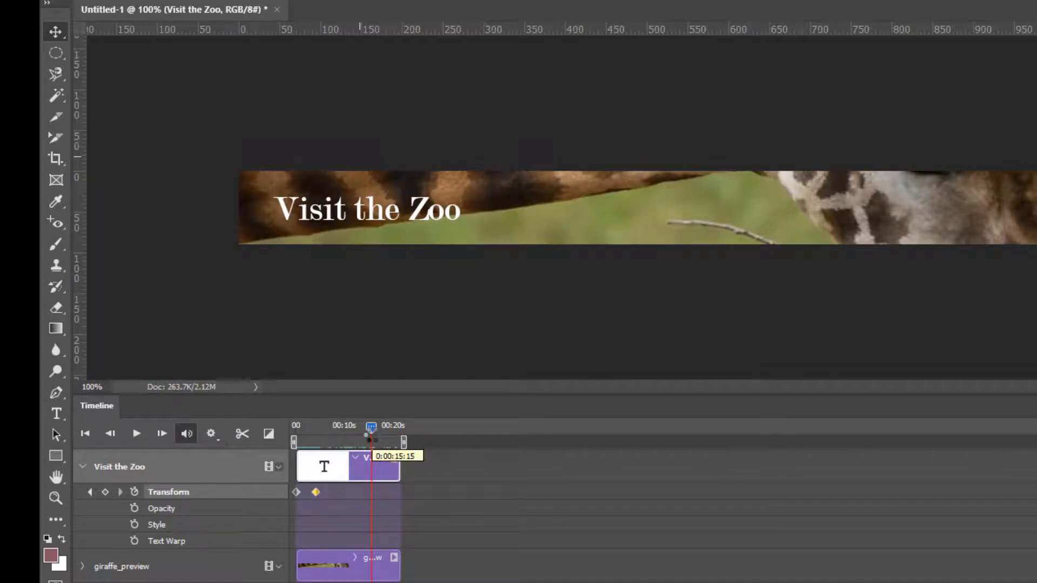
pyautogui.click(73, 0)
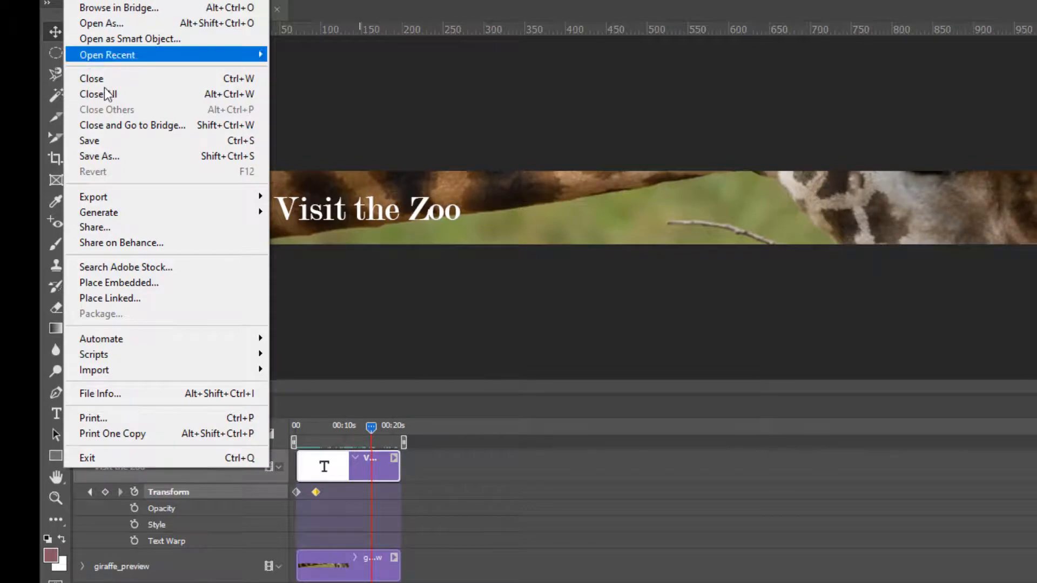
pyautogui.click(124, 283)
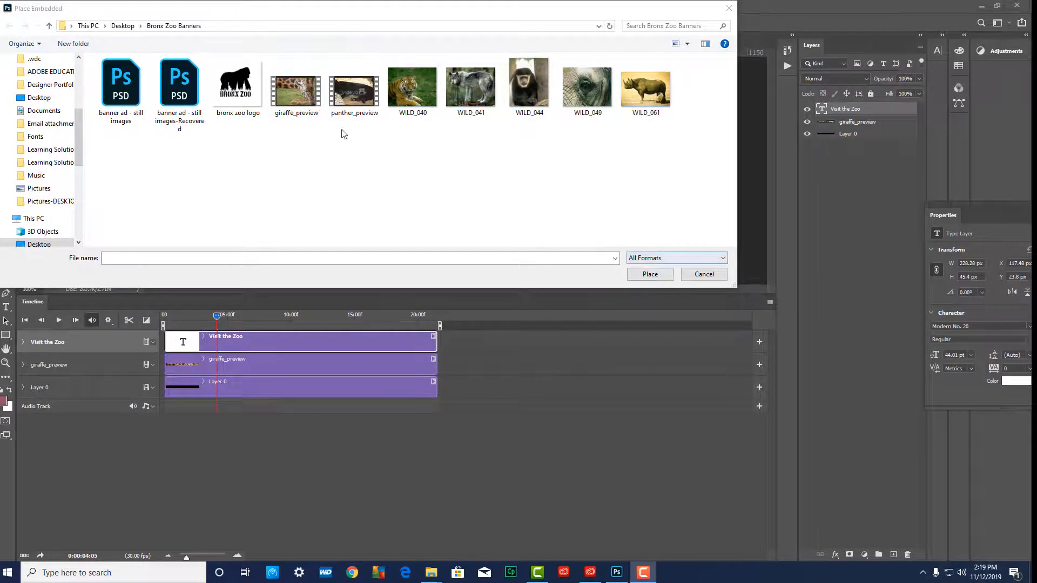
pyautogui.click(236, 92)
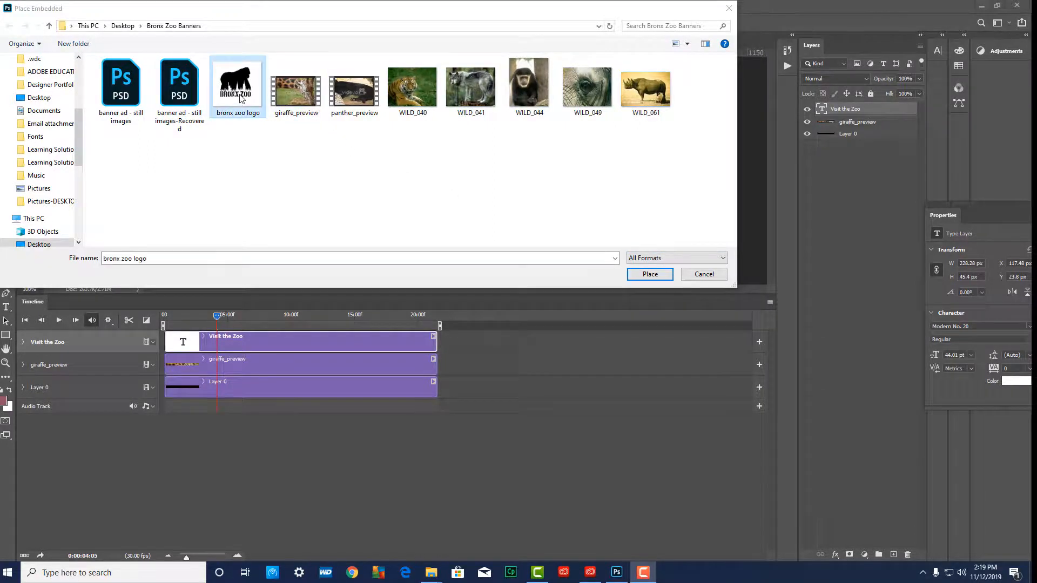
pyautogui.click(649, 274)
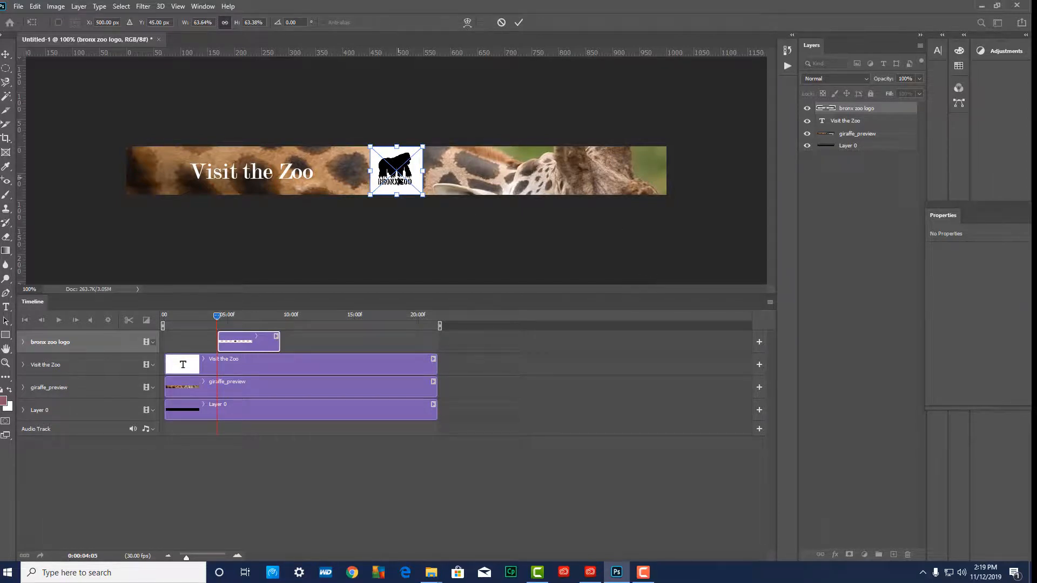
pyautogui.moveTo(400, 184); pyautogui.dragTo(182, 183)
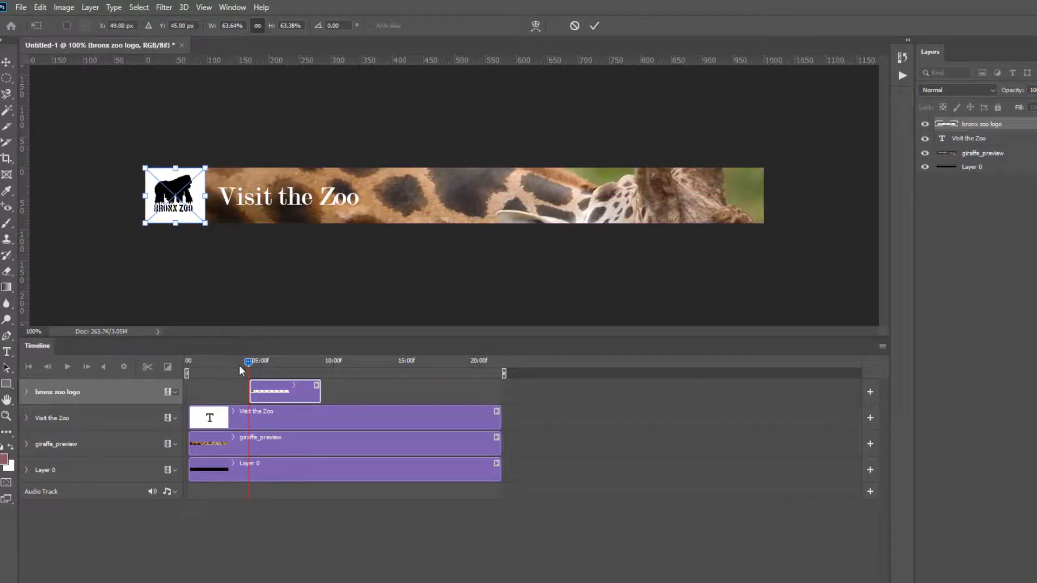
pyautogui.press('Return')
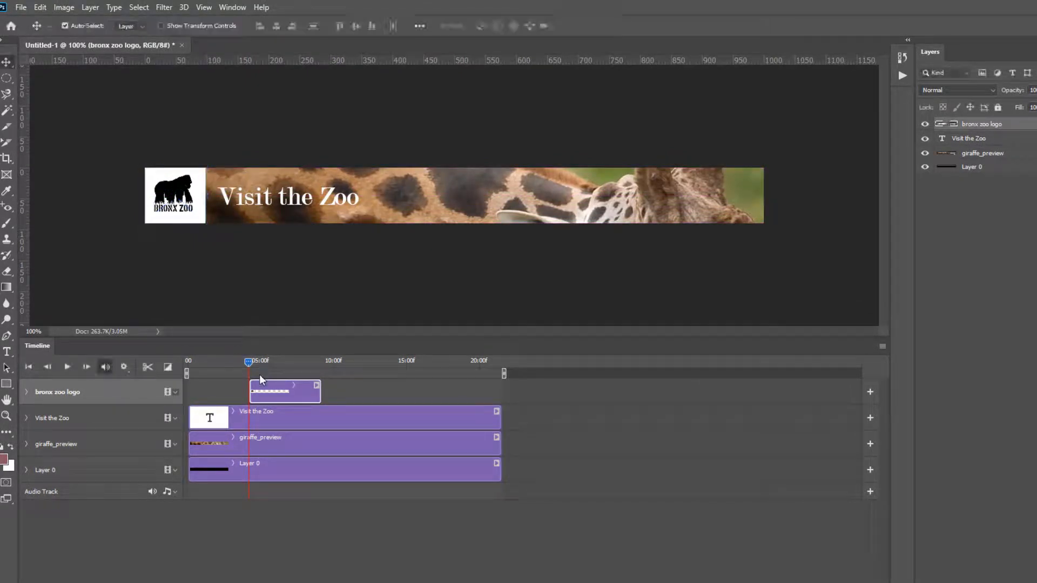
# Expand the logo and text tracks and scrub around the logo clip's start to compare its timing with the text keyframes.
pyautogui.moveTo(249, 362)
pyautogui.mouseDown()
pyautogui.moveTo(189, 362)
pyautogui.moveTo(307, 363)
pyautogui.moveTo(250, 369)
pyautogui.mouseUp()
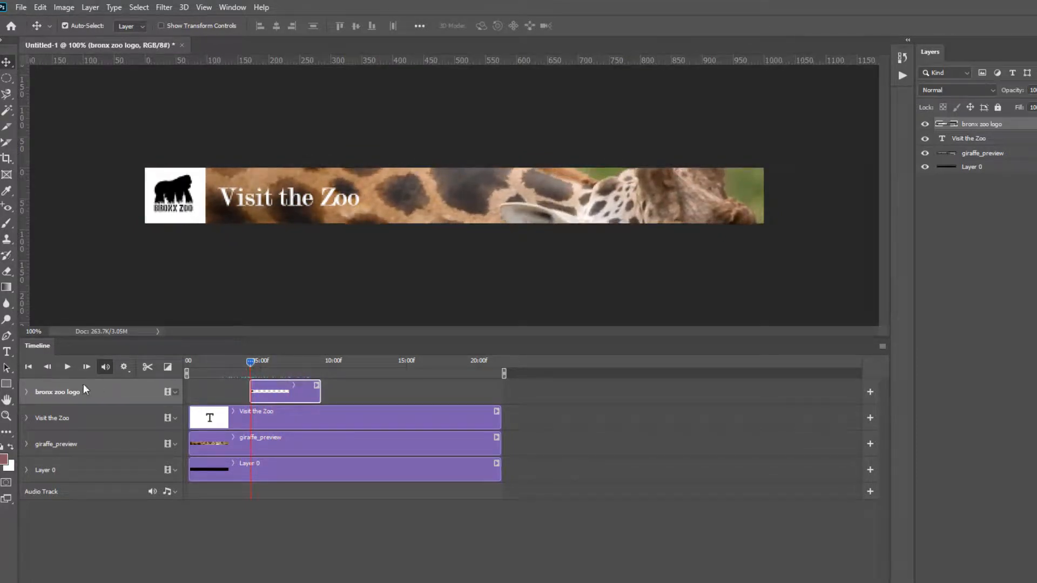
pyautogui.click(27, 391)
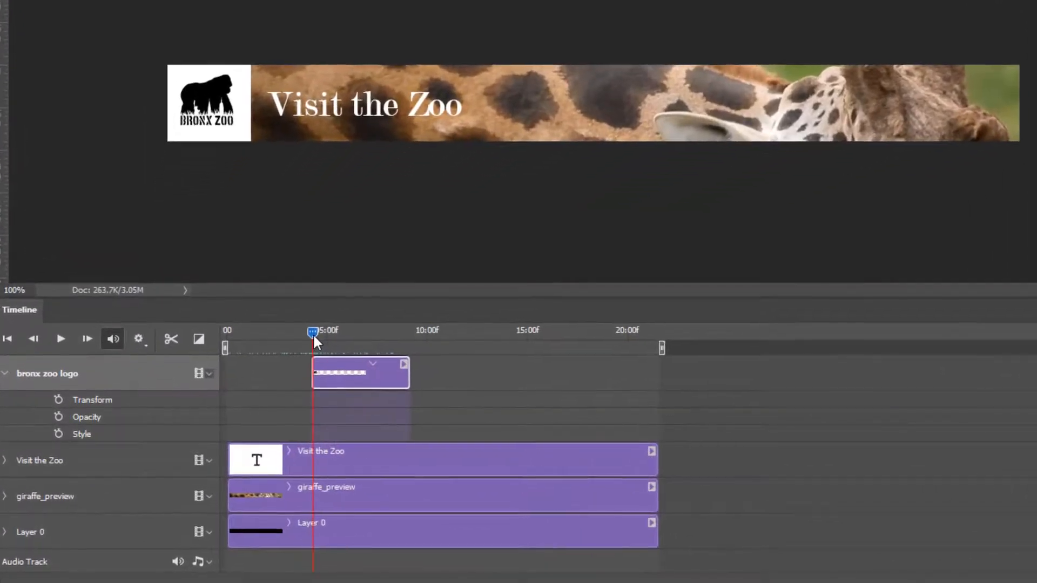
pyautogui.moveTo(250, 361); pyautogui.dragTo(188, 361)
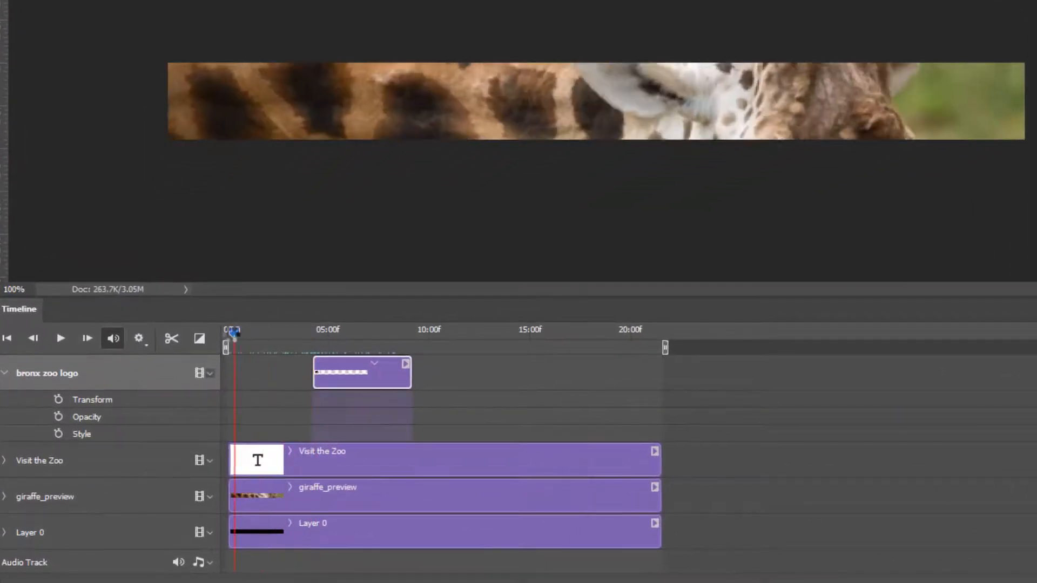
pyautogui.moveTo(234, 332); pyautogui.dragTo(314, 332)
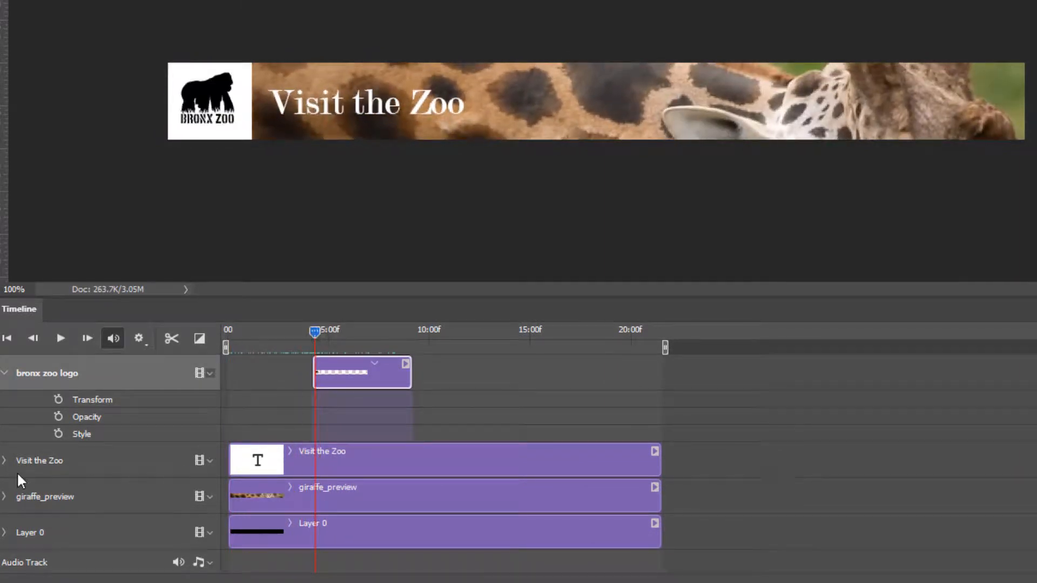
pyautogui.click(4, 460)
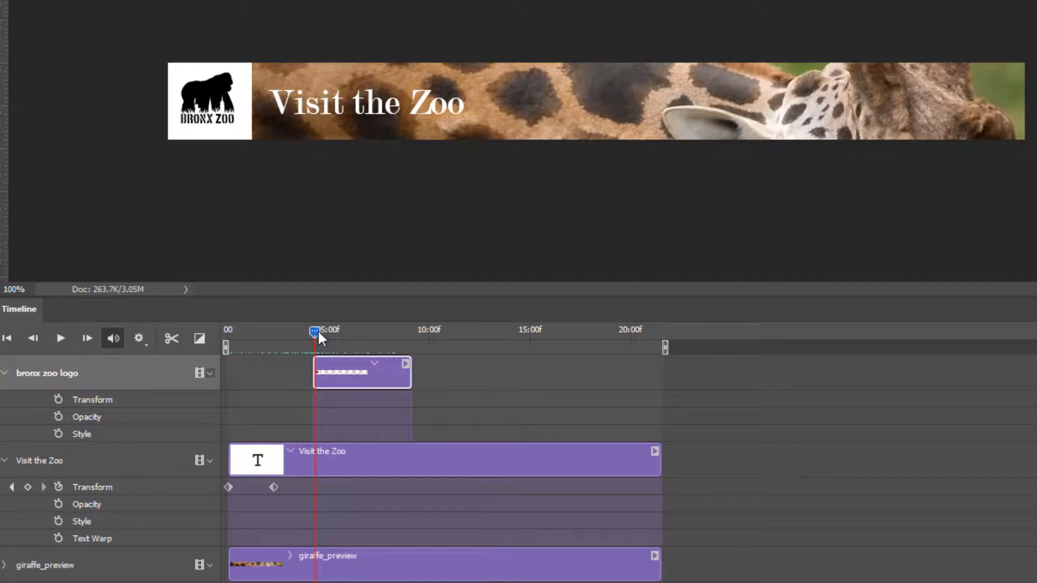
pyautogui.moveTo(318, 332)
pyautogui.mouseDown()
pyautogui.moveTo(271, 333)
pyautogui.moveTo(318, 339)
pyautogui.moveTo(306, 340)
pyautogui.mouseUp()
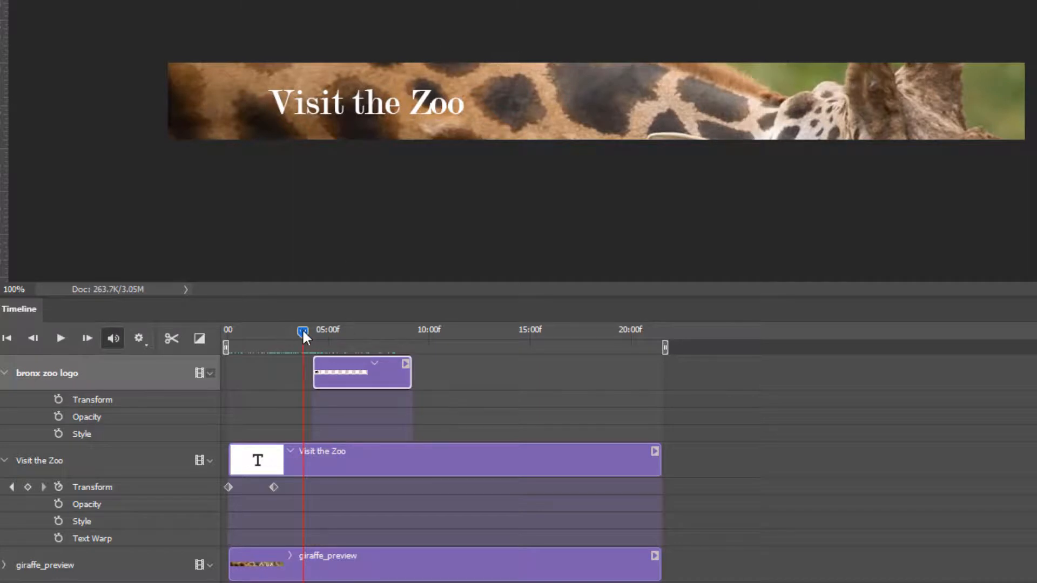
# At the logo clip's start, move the logo straight across to the banner's right edge and add its first Transform keyframe.
pyautogui.moveTo(303, 328); pyautogui.dragTo(313, 332)
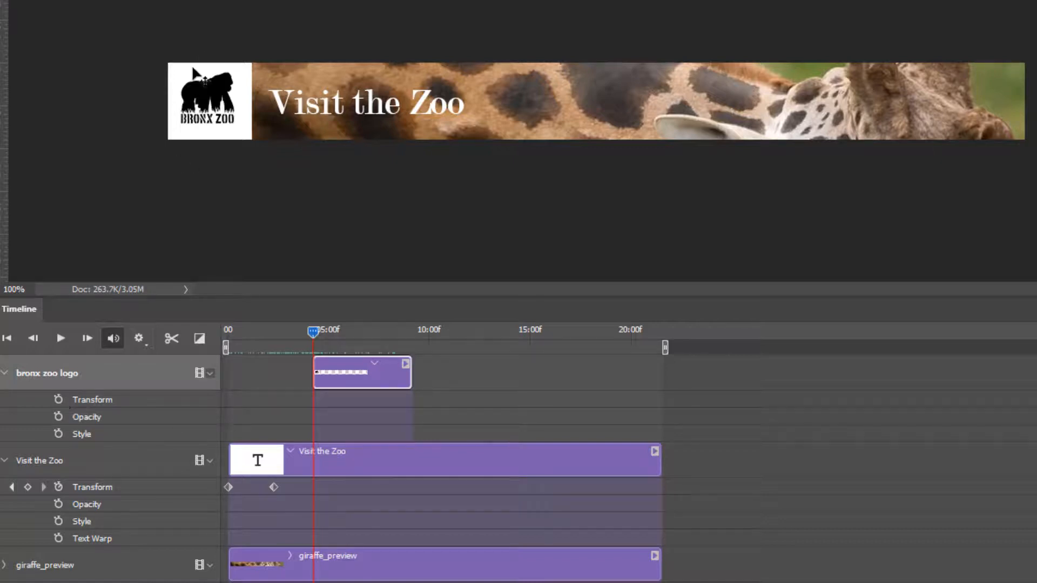
pyautogui.moveTo(221, 124); pyautogui.dragTo(1036, 125)
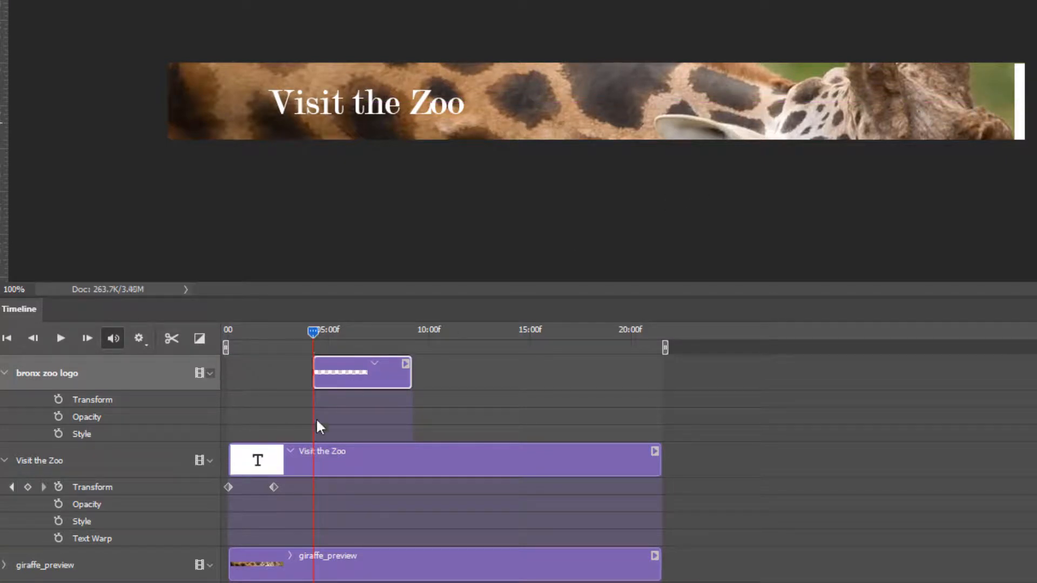
pyautogui.click(59, 400)
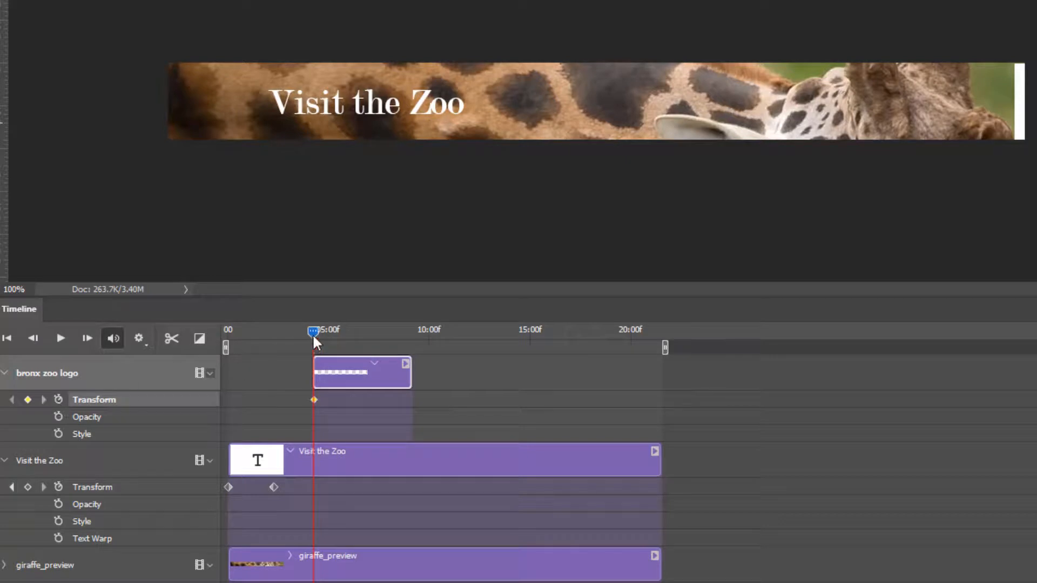
# At about 6 seconds, move the logo back to the banner's left end as a second Transform keyframe and scrub through the slide.
pyautogui.moveTo(314, 338); pyautogui.dragTo(343, 334)
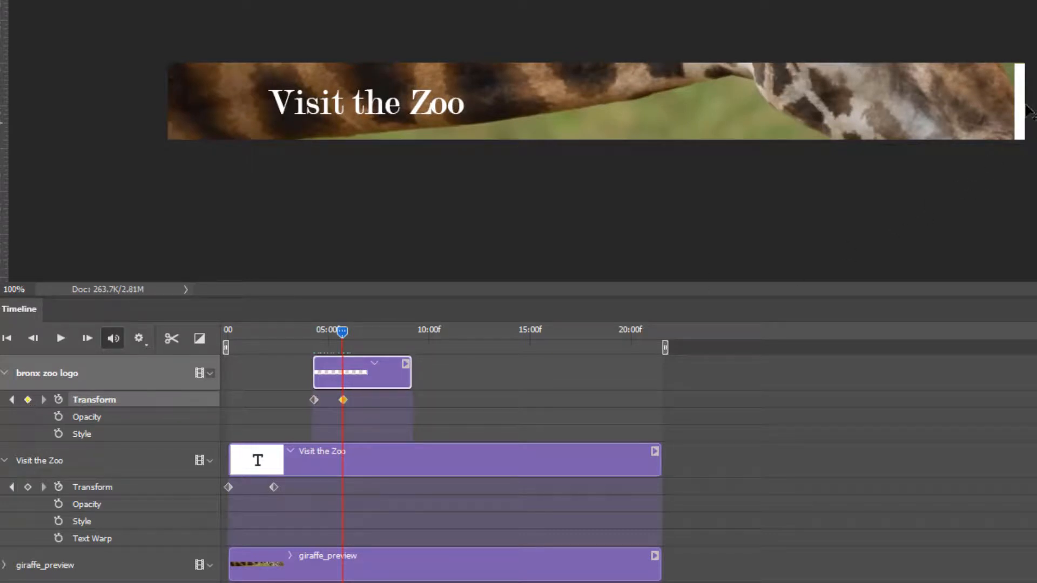
pyautogui.moveTo(1015, 124); pyautogui.dragTo(174, 126)
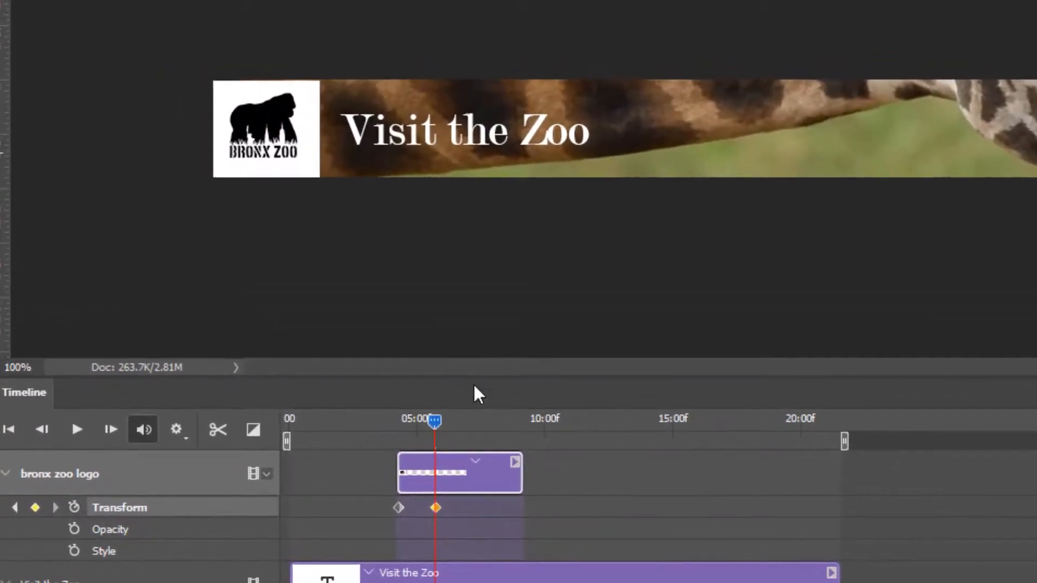
pyautogui.moveTo(436, 421); pyautogui.dragTo(398, 421)
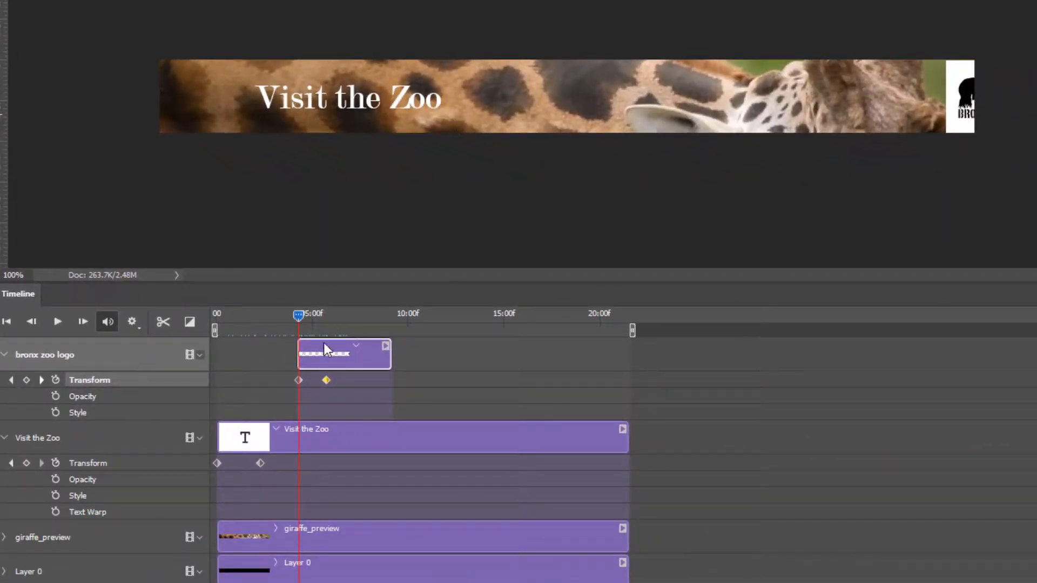
pyautogui.moveTo(300, 312); pyautogui.dragTo(326, 316)
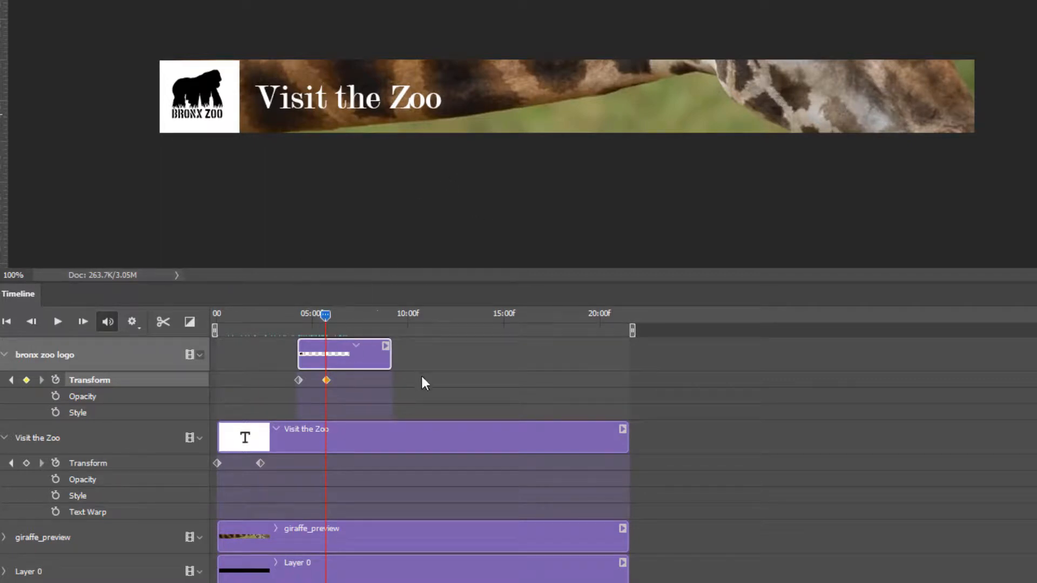
# Extend the logo clip to the end of the other clips and play the whole animation from the start.
pyautogui.moveTo(409, 359); pyautogui.dragTo(634, 353)
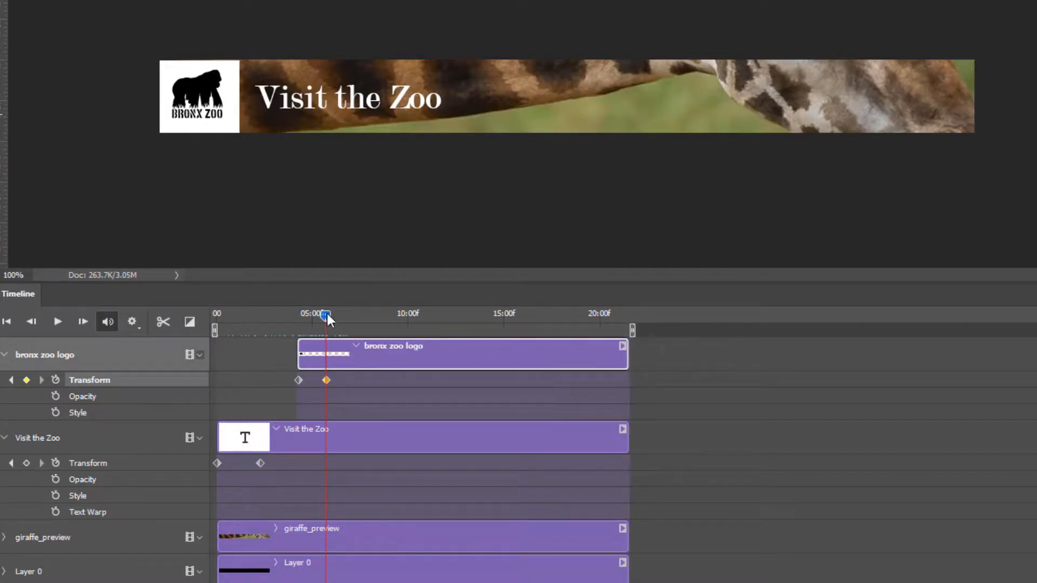
pyautogui.moveTo(327, 314); pyautogui.dragTo(216, 317)
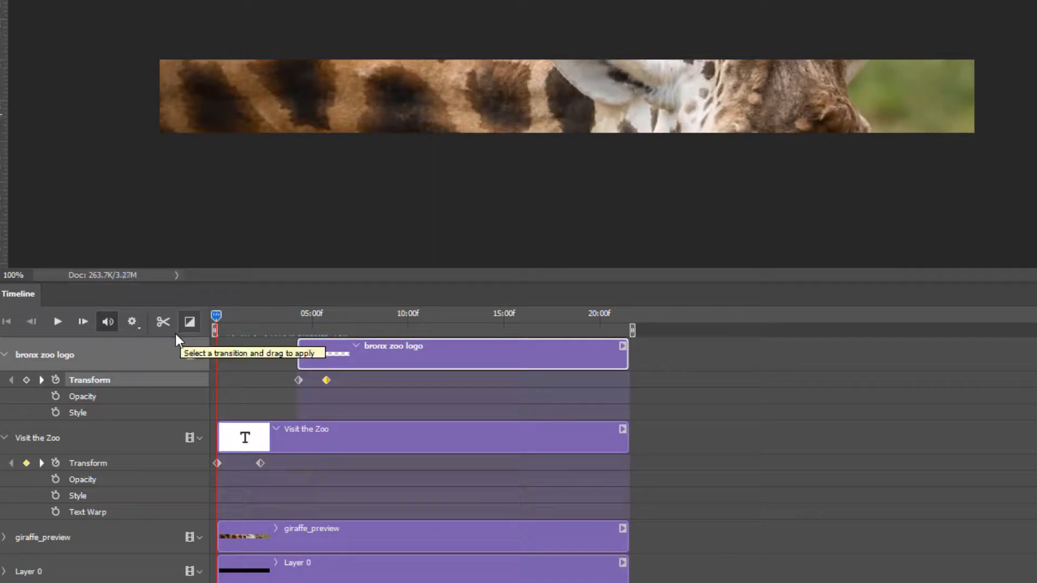
pyautogui.press('space')
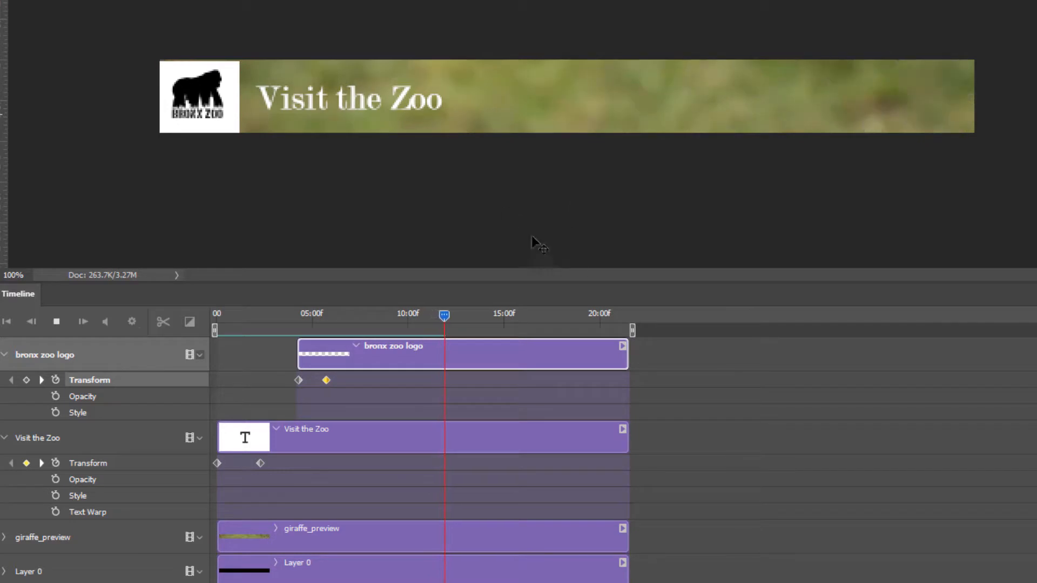
pyautogui.moveTo(452, 315); pyautogui.dragTo(520, 337)
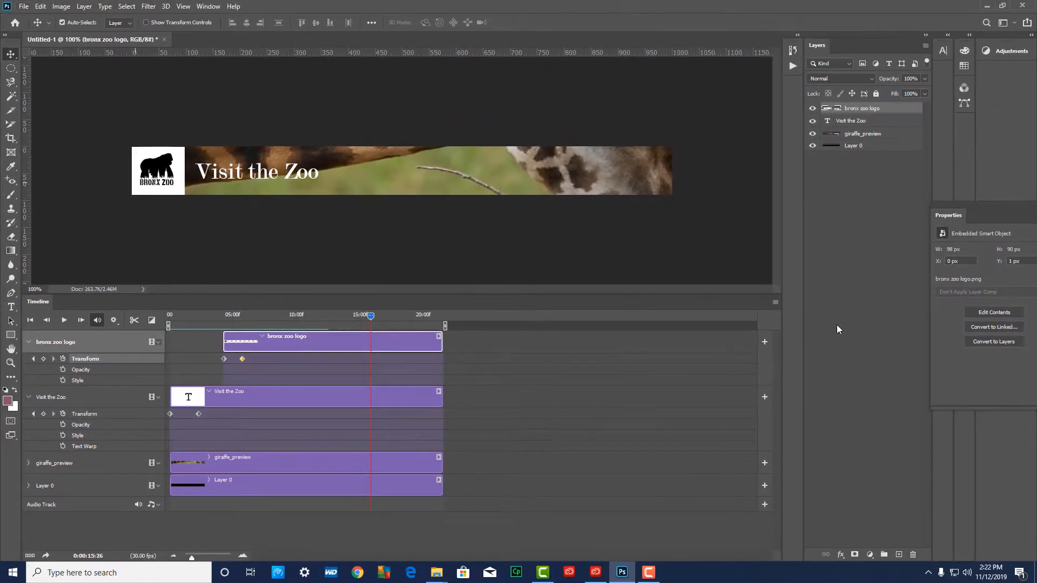
# Set up a video render named "banner video.mp4" in a new subfolder called "banner-vid".
pyautogui.click(775, 302)
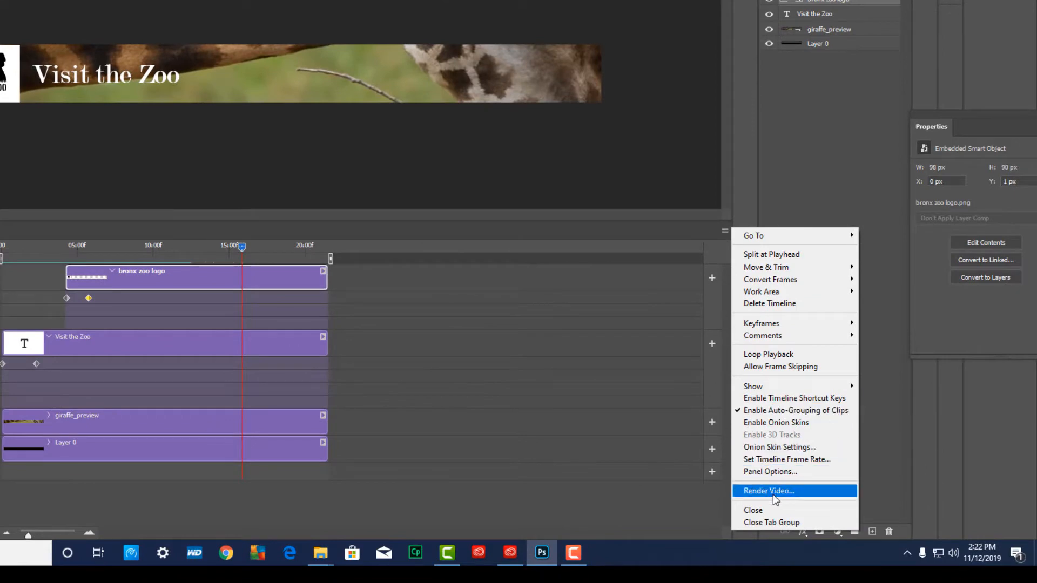
pyautogui.click(772, 494)
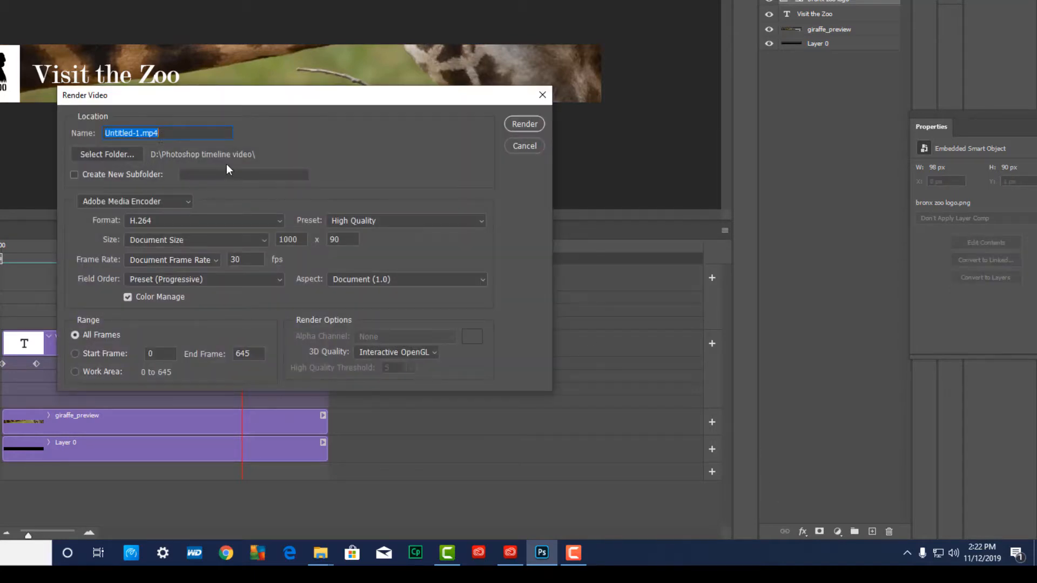
pyautogui.moveTo(139, 132); pyautogui.dragTo(73, 131)
pyautogui.write('banner video')
pyautogui.click(74, 174)
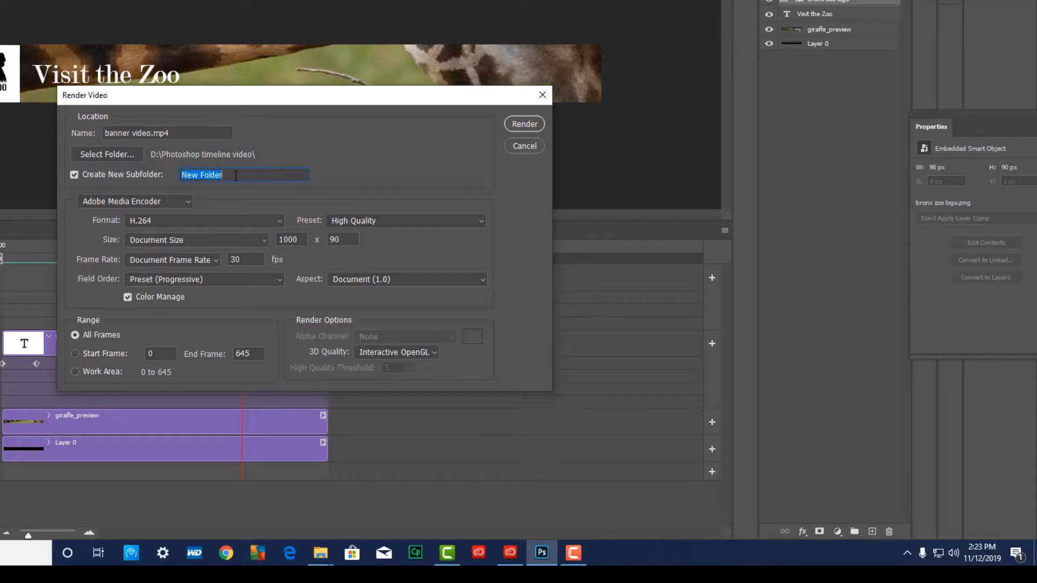
pyautogui.write('banner-vid')
# Keep the H.264 format with the High Quality preset and render the video.
pyautogui.click(273, 222)
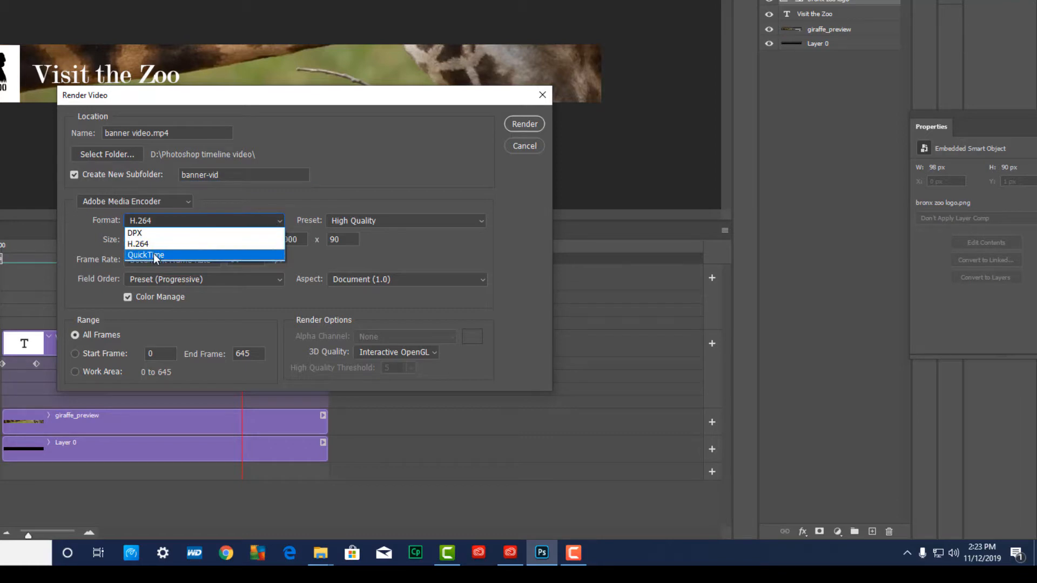
pyautogui.click(263, 219)
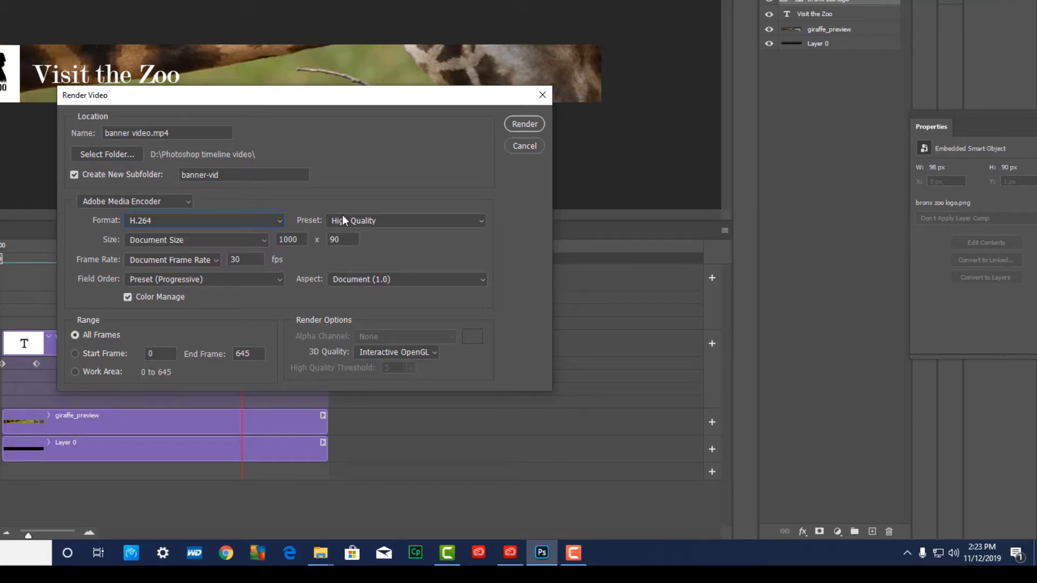
pyautogui.click(522, 127)
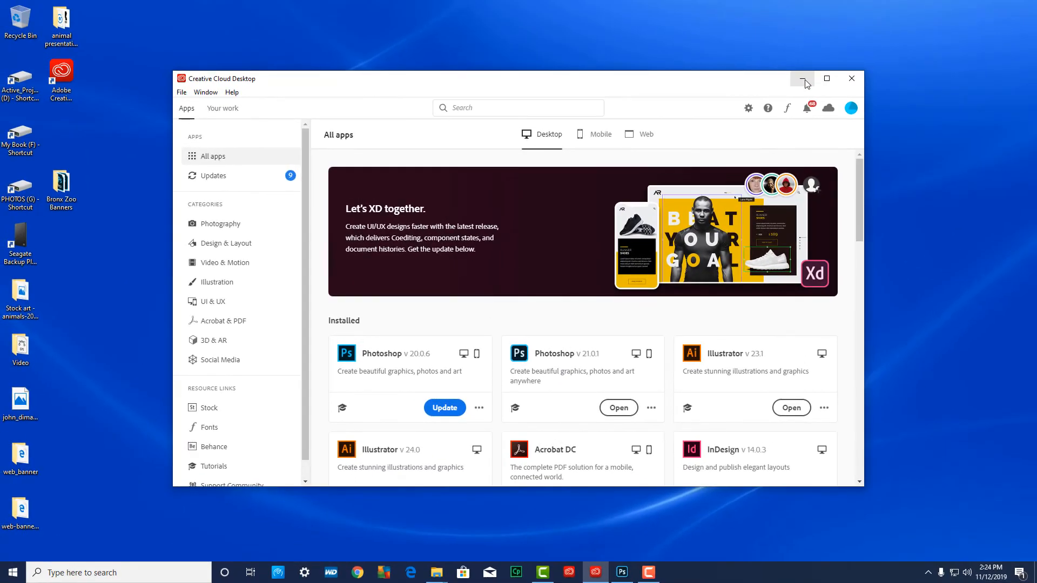
# Minimize the Creative Cloud window and open the rendered banner video from the banner-vid folder in File Explorer.
pyautogui.click(805, 80)
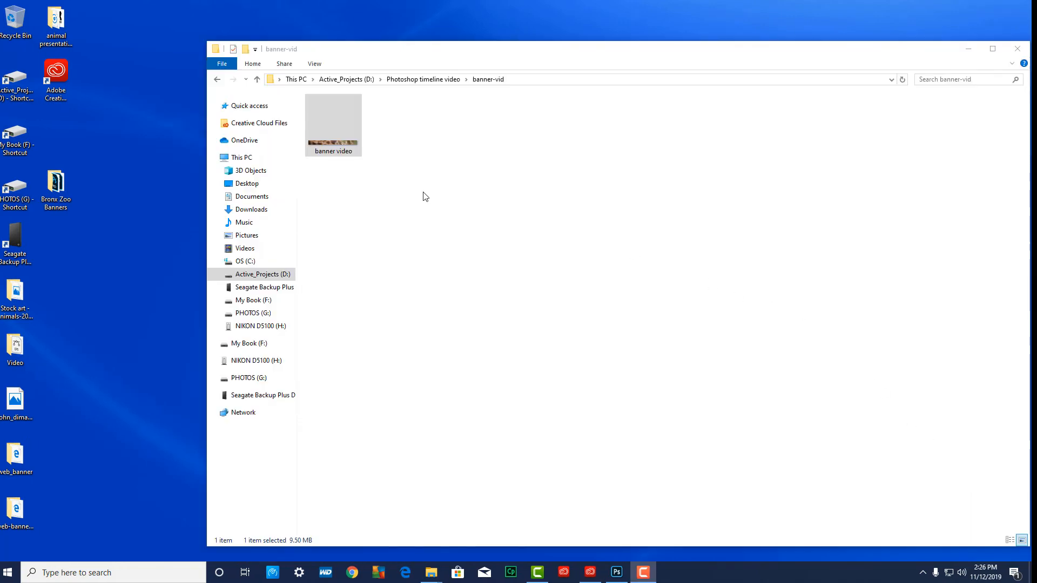
pyautogui.click(345, 138)
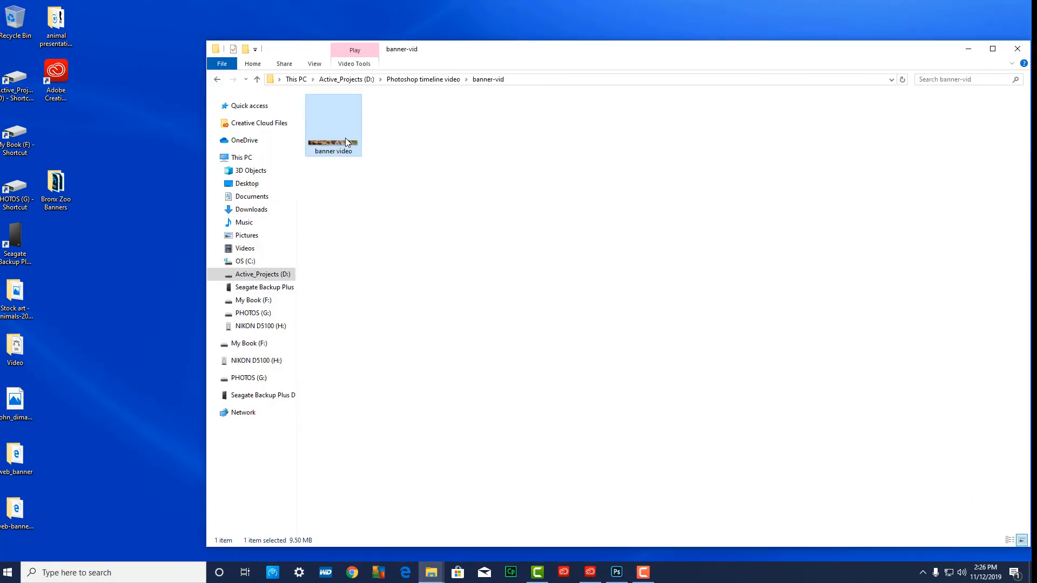
pyautogui.doubleClick(345, 139)
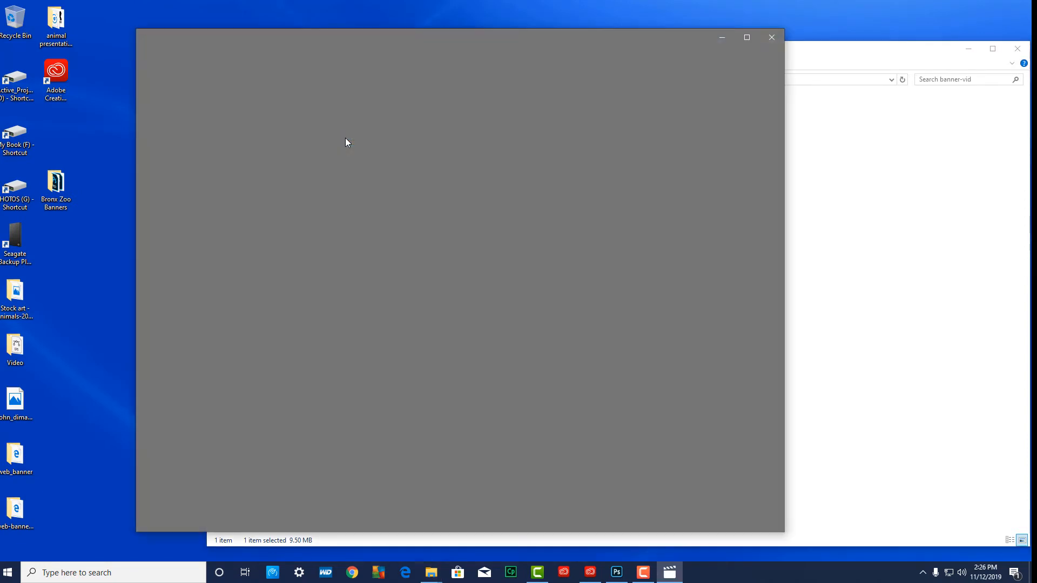